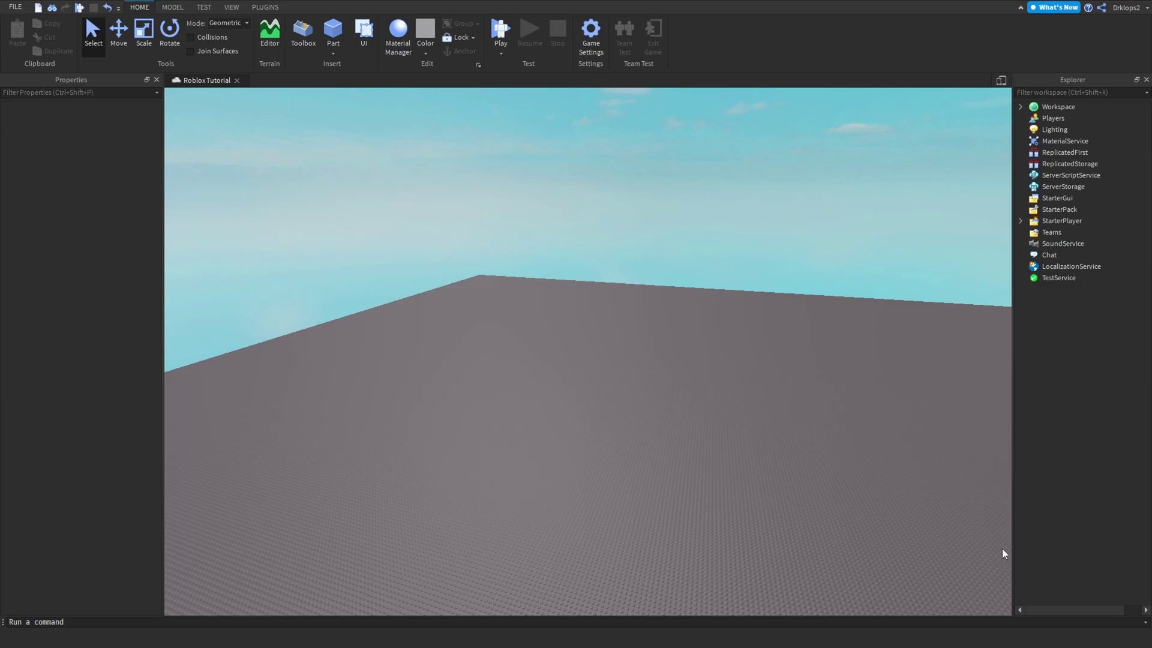
# Show the Output panel and clear its old auto-recovery and disconnect messages.
pyautogui.click(233, 8)
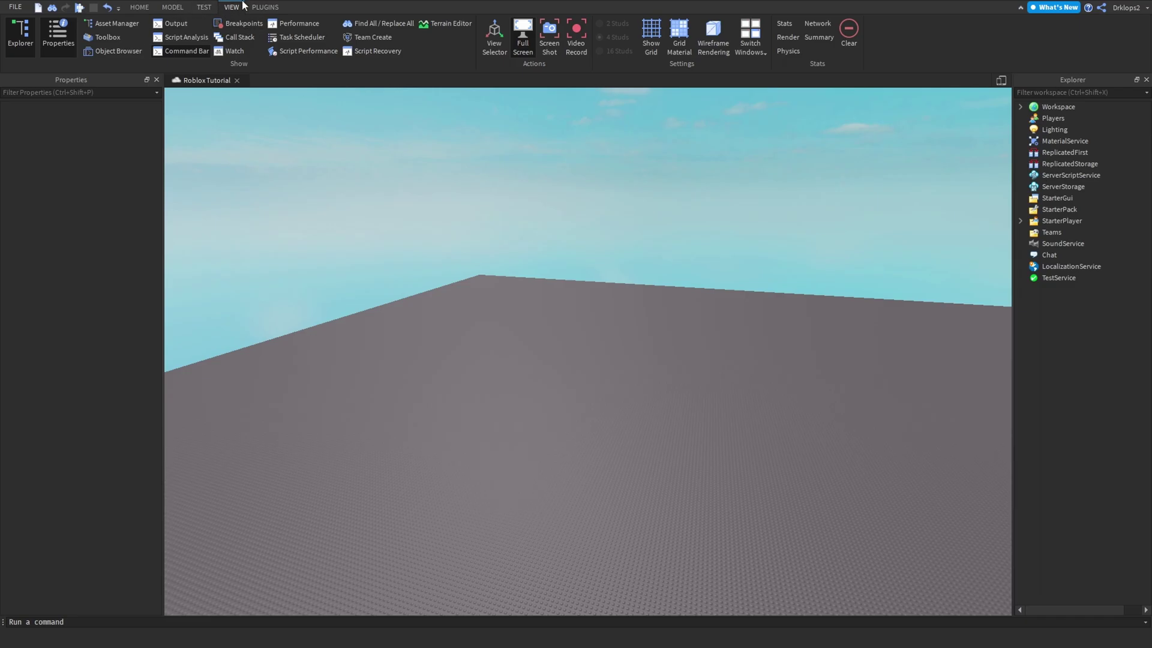
pyautogui.click(173, 24)
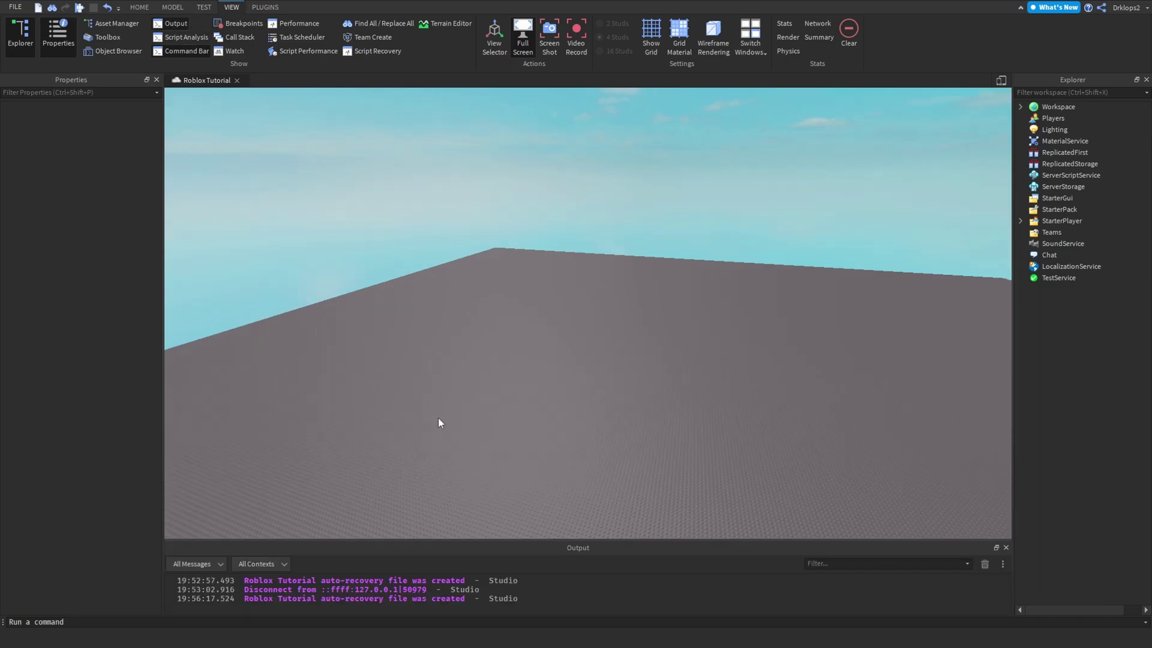
pyautogui.click(983, 564)
pyautogui.moveTo(234, 540)
pyautogui.mouseDown()
pyautogui.moveTo(244, 490)
pyautogui.moveTo(249, 511)
pyautogui.moveTo(206, 504)
pyautogui.moveTo(229, 544)
pyautogui.moveTo(223, 536)
pyautogui.mouseUp()
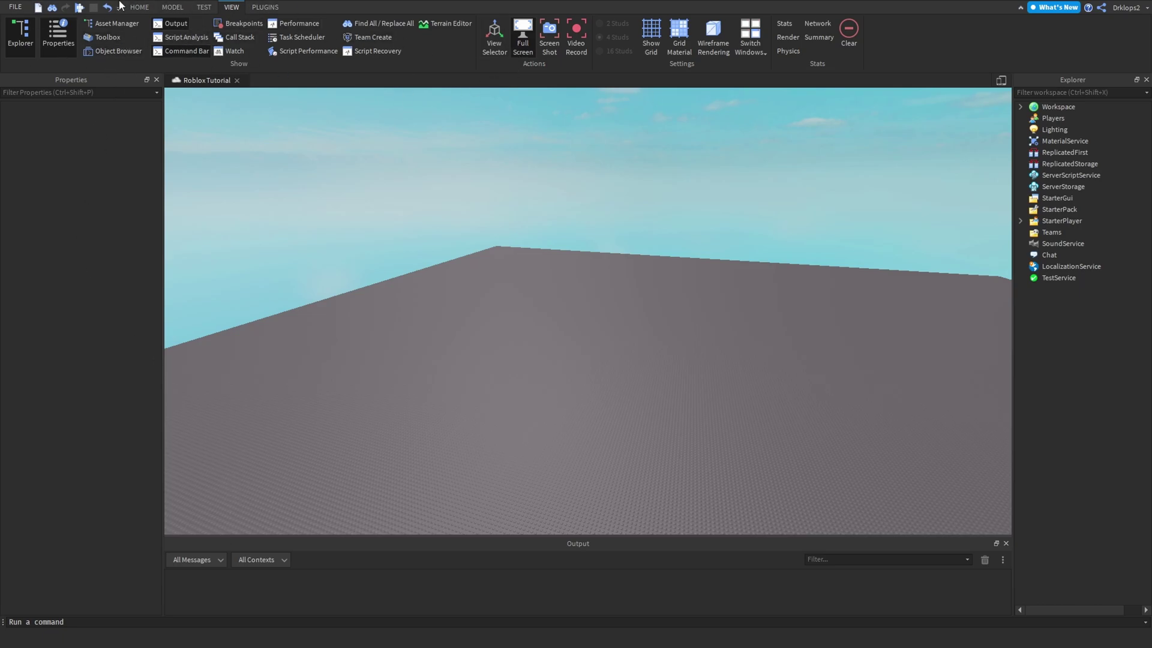
pyautogui.click(137, 7)
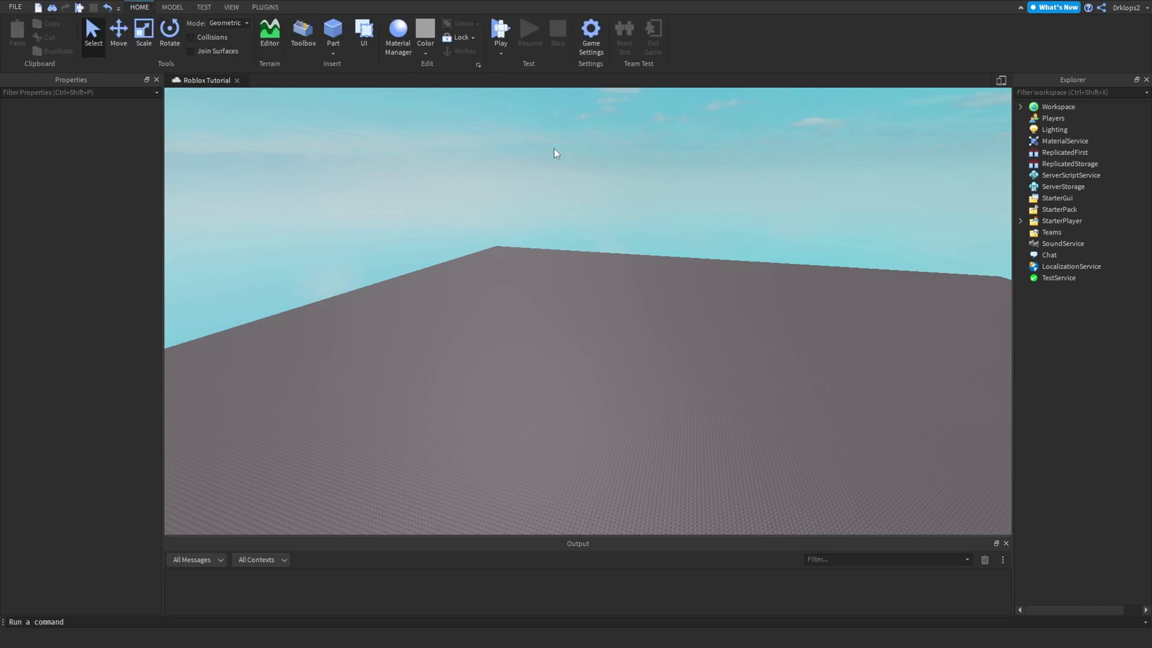
# Insert a ScreenGui under StarterGui and rename it 'loading Screen', fixing a typo.
pyautogui.click(1055, 198)
pyautogui.click(1081, 198)
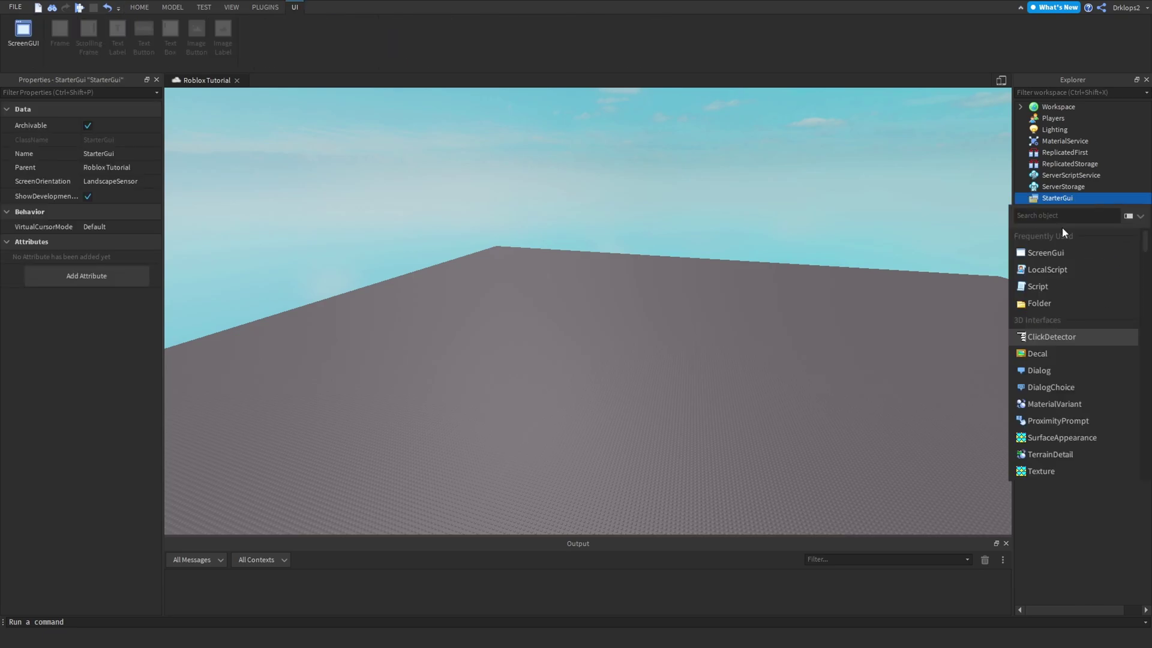
pyautogui.click(1066, 224)
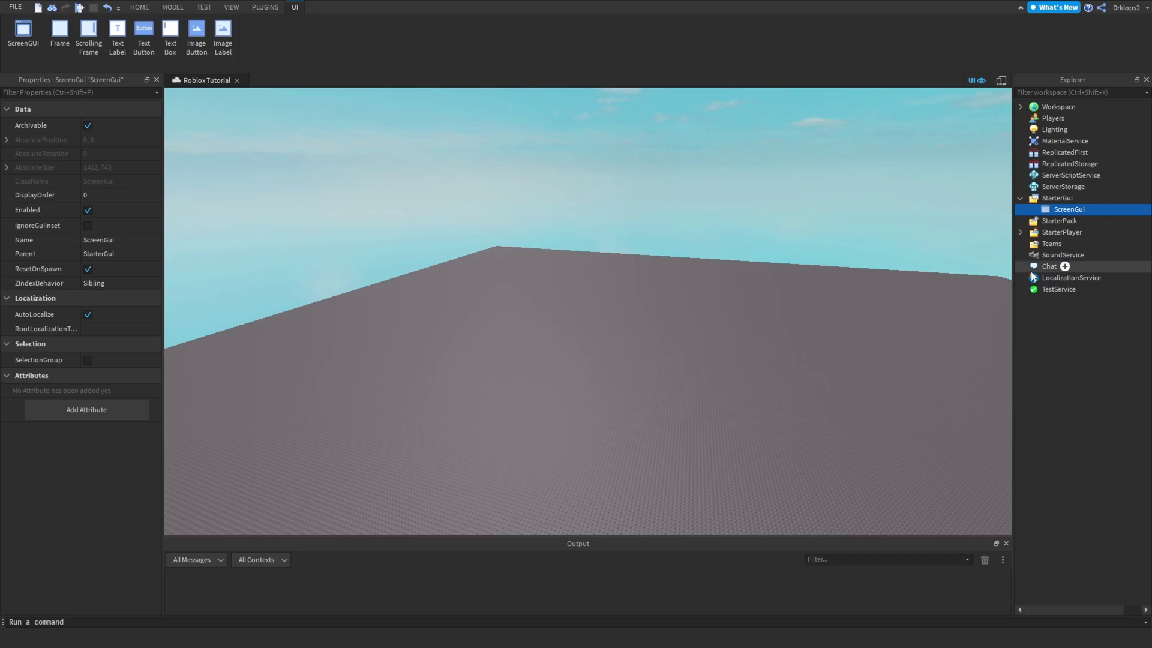
pyautogui.rightClick(1056, 209)
pyautogui.click(1014, 296)
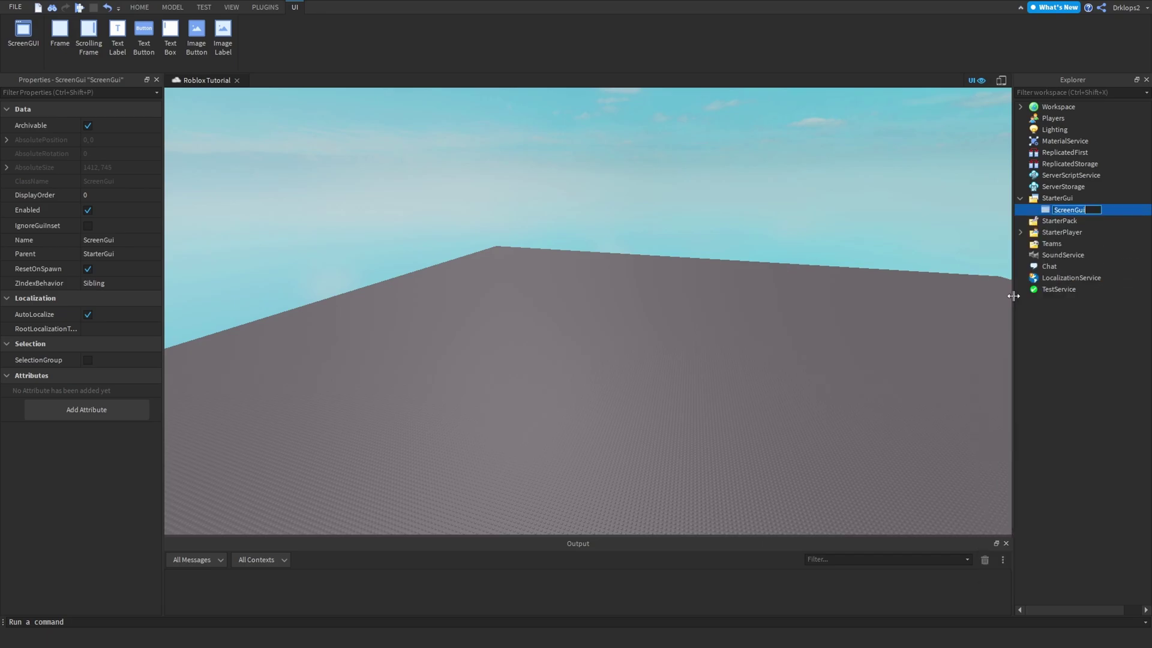
pyautogui.write('loading Sceen')
pyautogui.press('BackSpace')
pyautogui.press('BackSpace')
pyautogui.press('BackSpace')
pyautogui.press('BackSpace')
pyautogui.write('creen')
pyautogui.press('Return')
# Add a Frame to loading Screen, stretch it across the viewport, and start a playtest.
pyautogui.click(1105, 209)
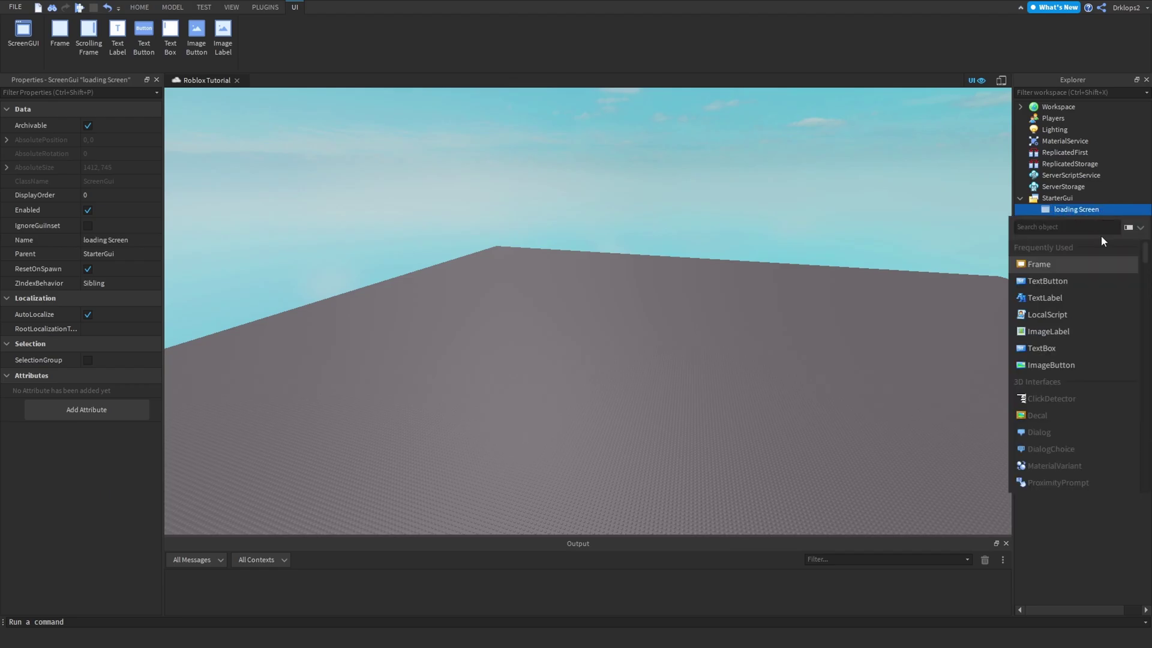
pyautogui.click(1046, 264)
pyautogui.moveTo(206, 142); pyautogui.dragTo(598, 335)
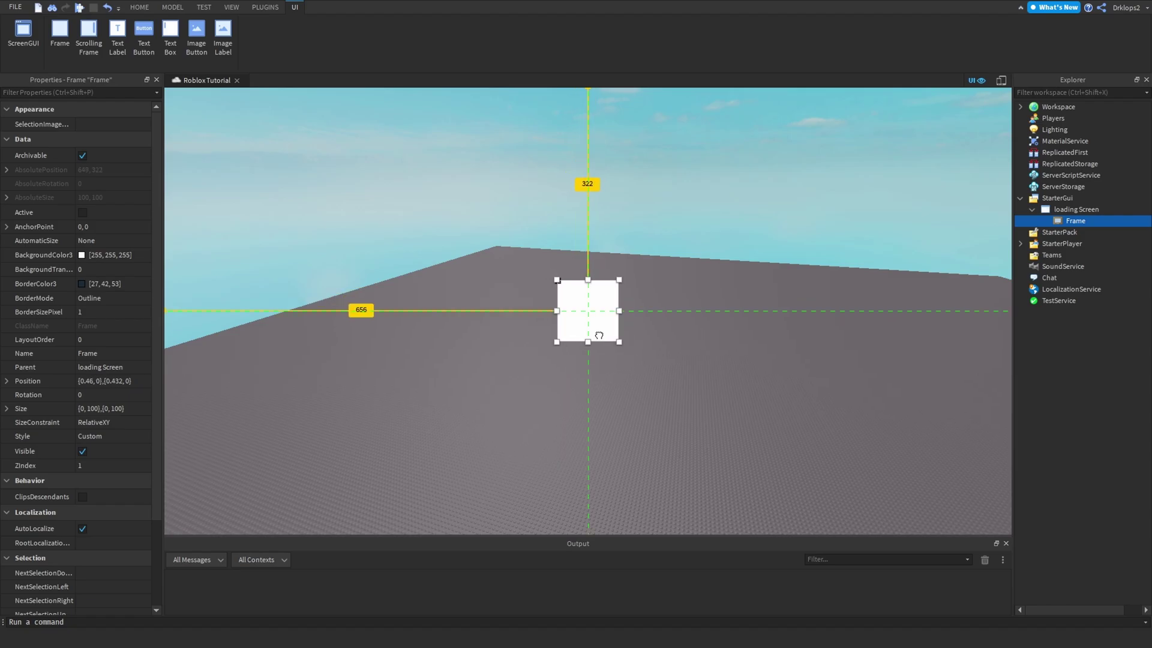
pyautogui.moveTo(557, 280); pyautogui.dragTo(166, 89)
pyautogui.moveTo(621, 345); pyautogui.dragTo(1013, 534)
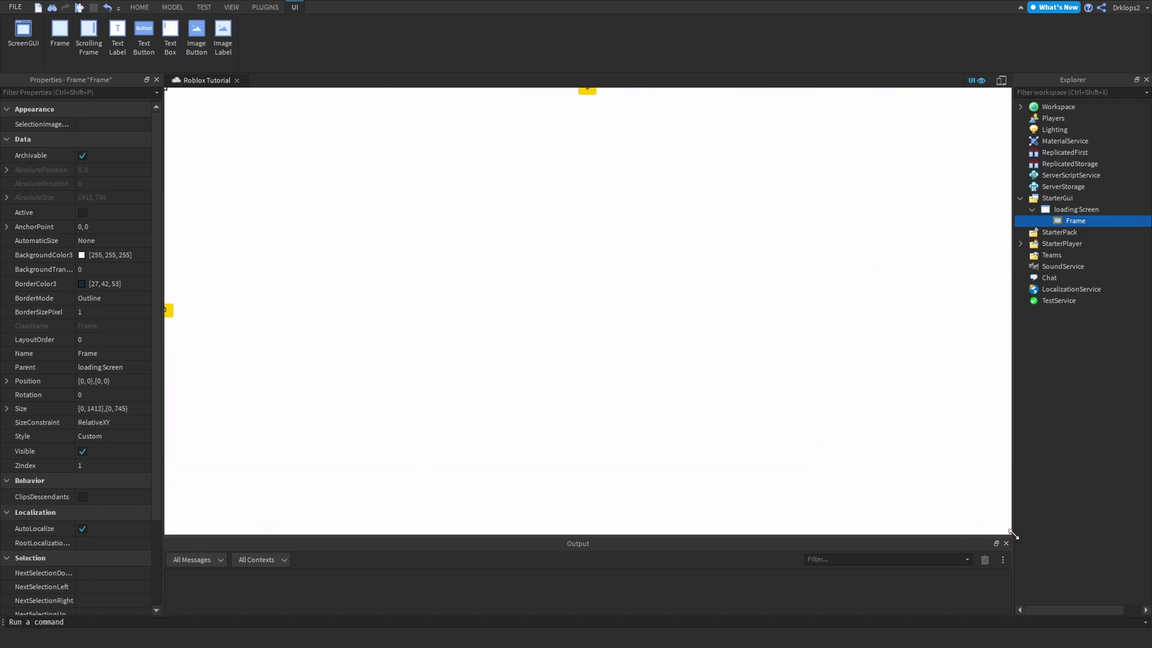
pyautogui.click(81, 8)
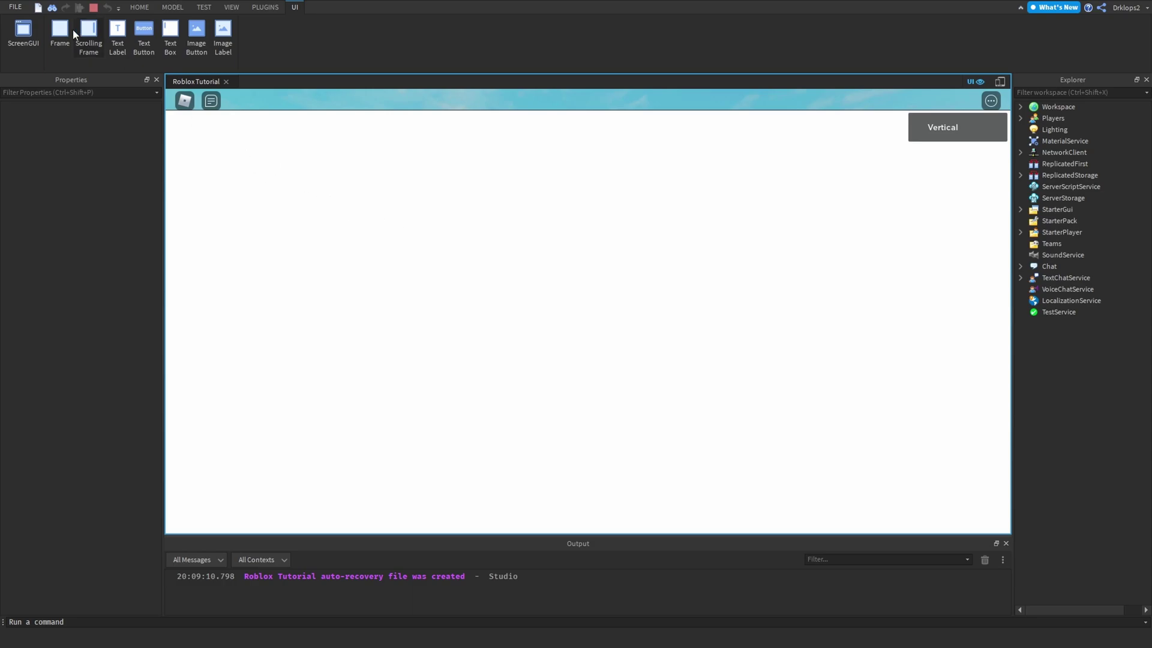
# Stop the playtest, then enlarge the Frame to 2060 by 1032 and offset it past every edge.
pyautogui.click(95, 9)
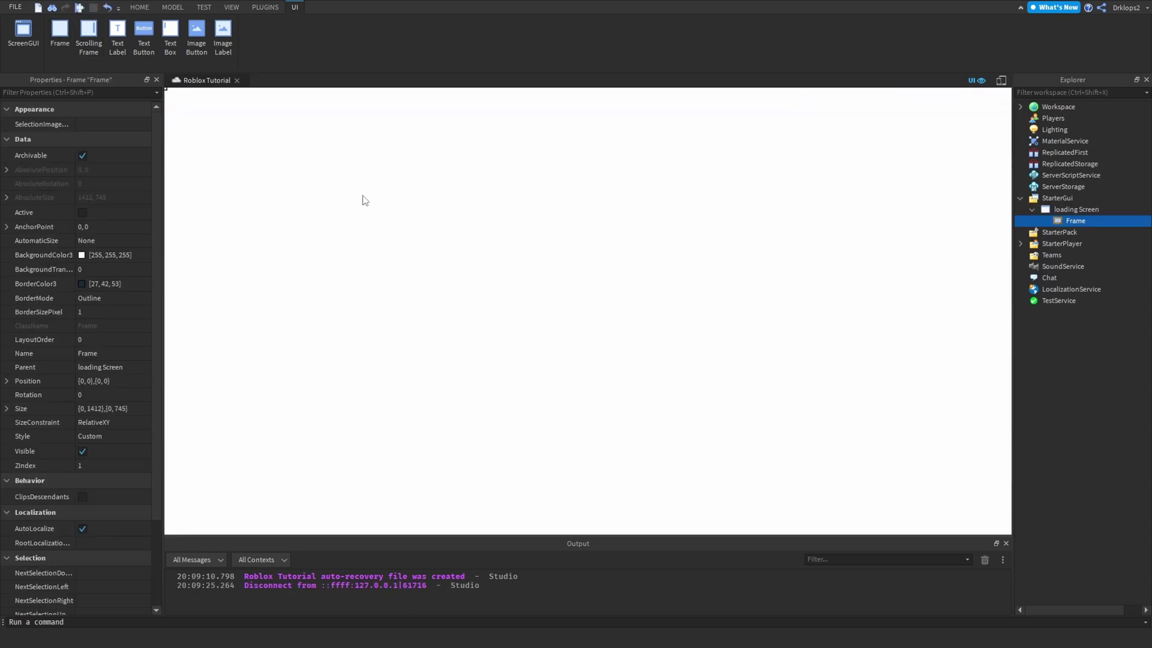
pyautogui.click(327, 224)
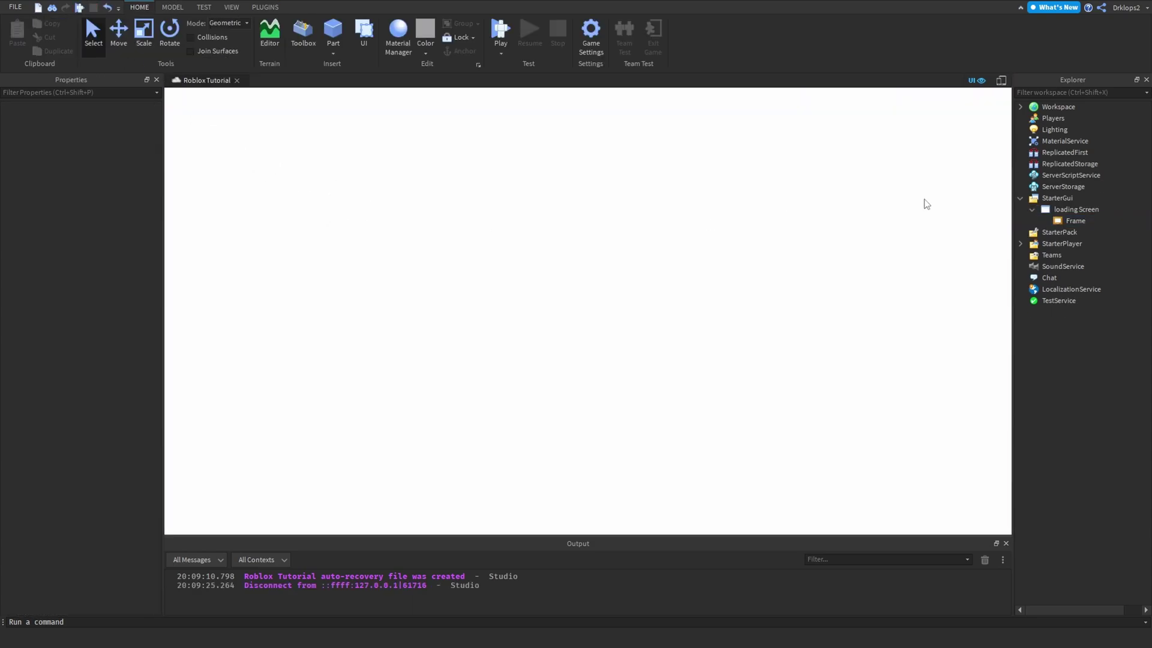
pyautogui.click(1060, 225)
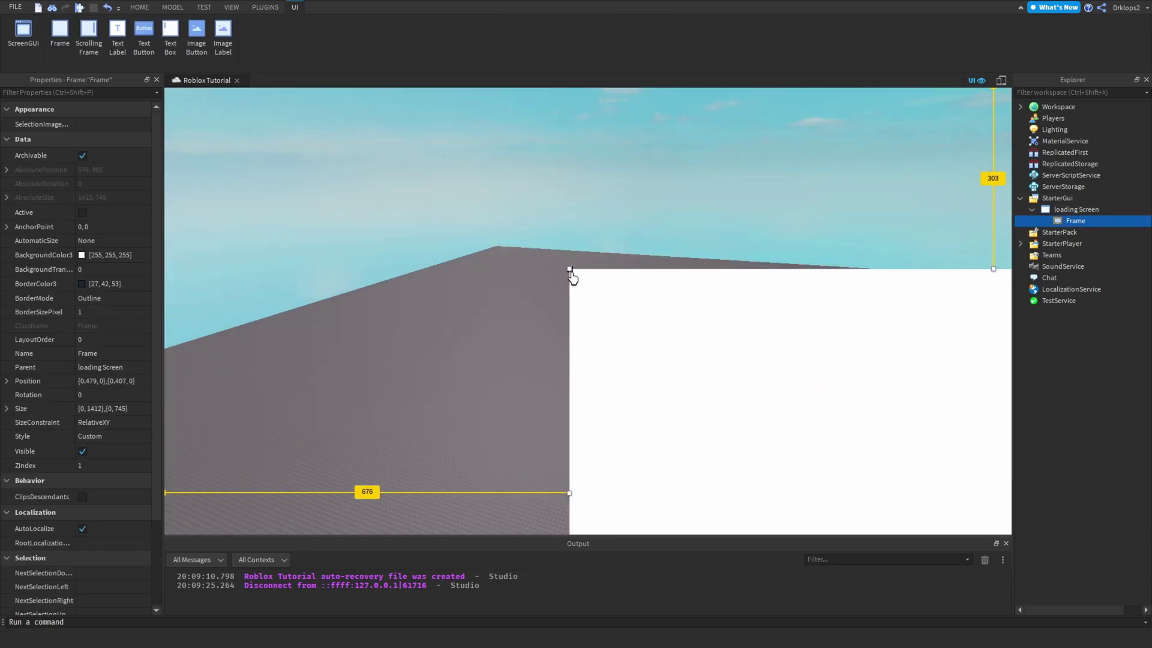
pyautogui.moveTo(569, 269); pyautogui.dragTo(114, 69)
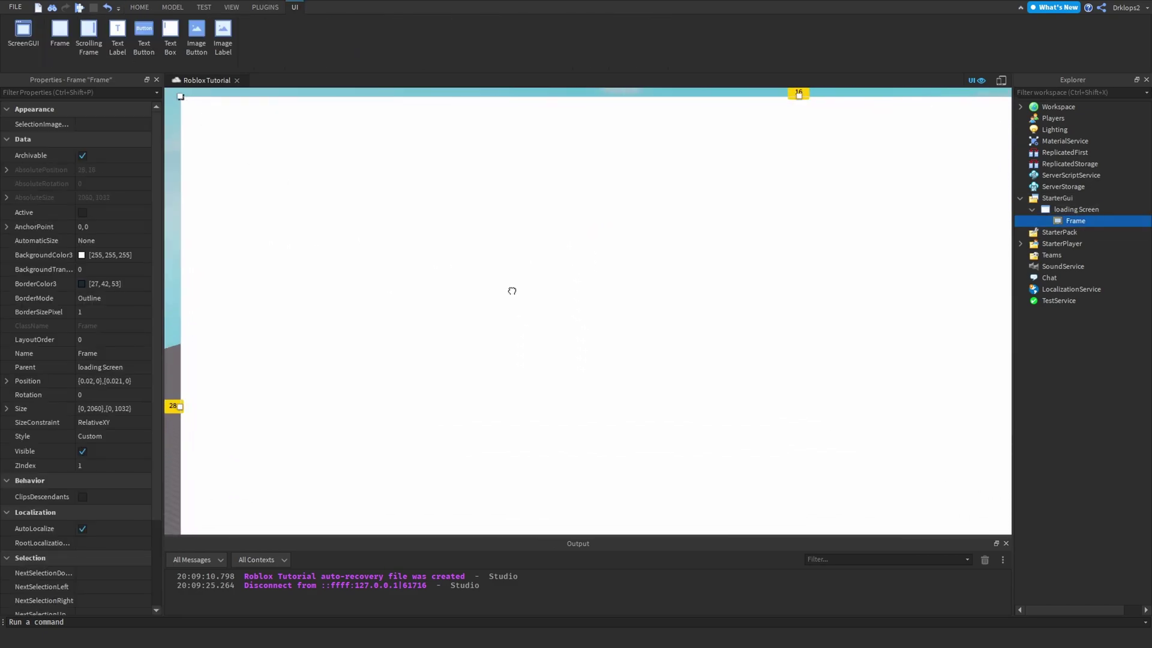
pyautogui.moveTo(413, 248); pyautogui.dragTo(347, 194)
pyautogui.moveTo(436, 194); pyautogui.dragTo(340, 193)
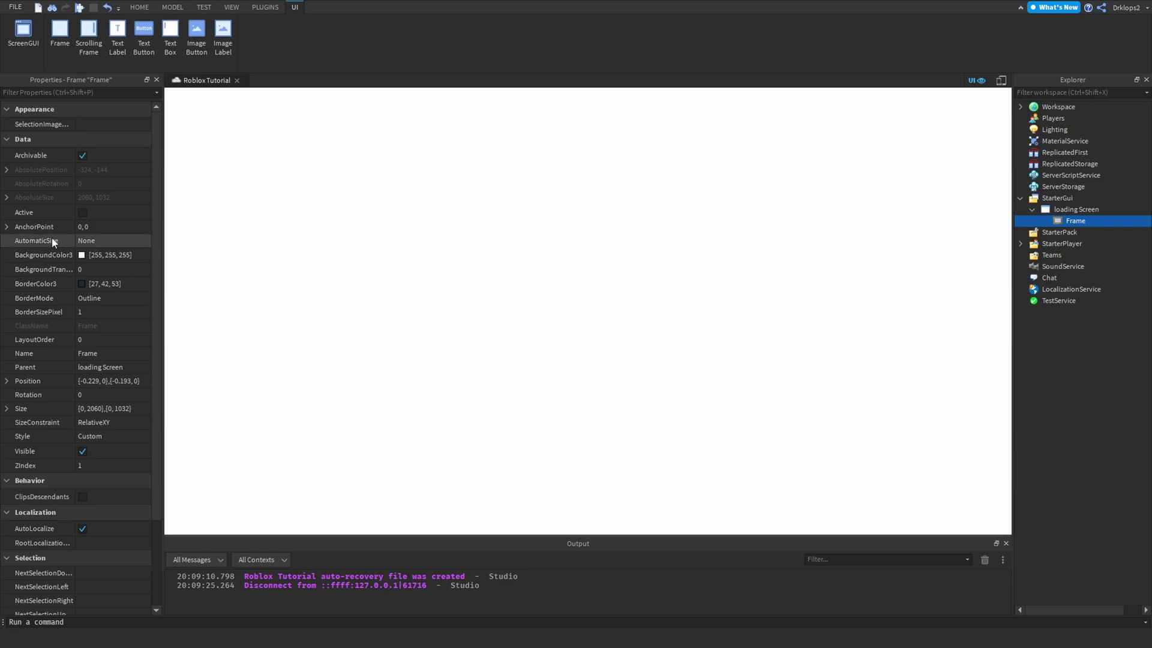
# After comparing several greens, set the Frame's BackgroundColor3 to light green 85, 255, 127.
pyautogui.click(79, 255)
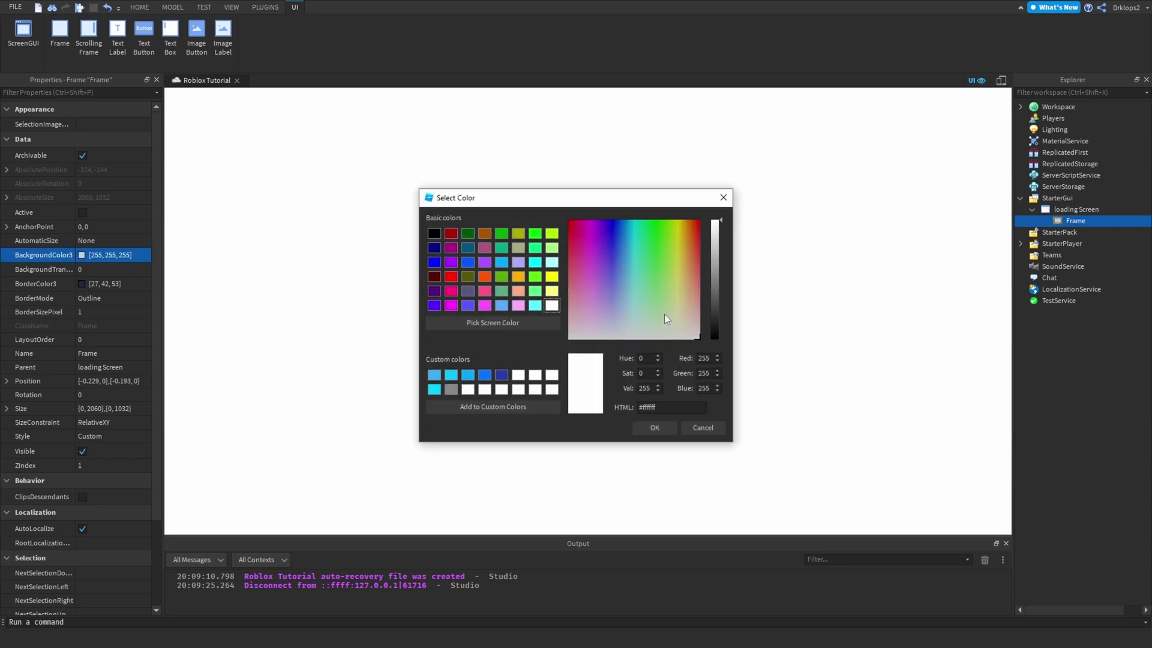
pyautogui.click(501, 291)
pyautogui.click(502, 276)
pyautogui.click(534, 276)
pyautogui.click(534, 292)
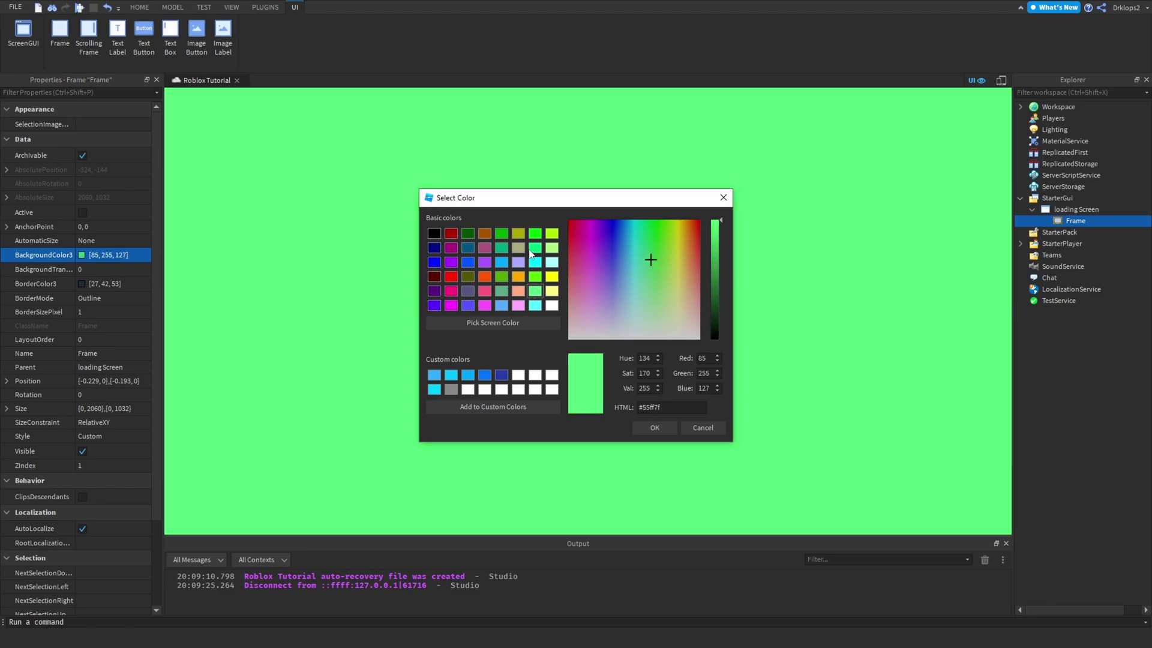
pyautogui.click(502, 248)
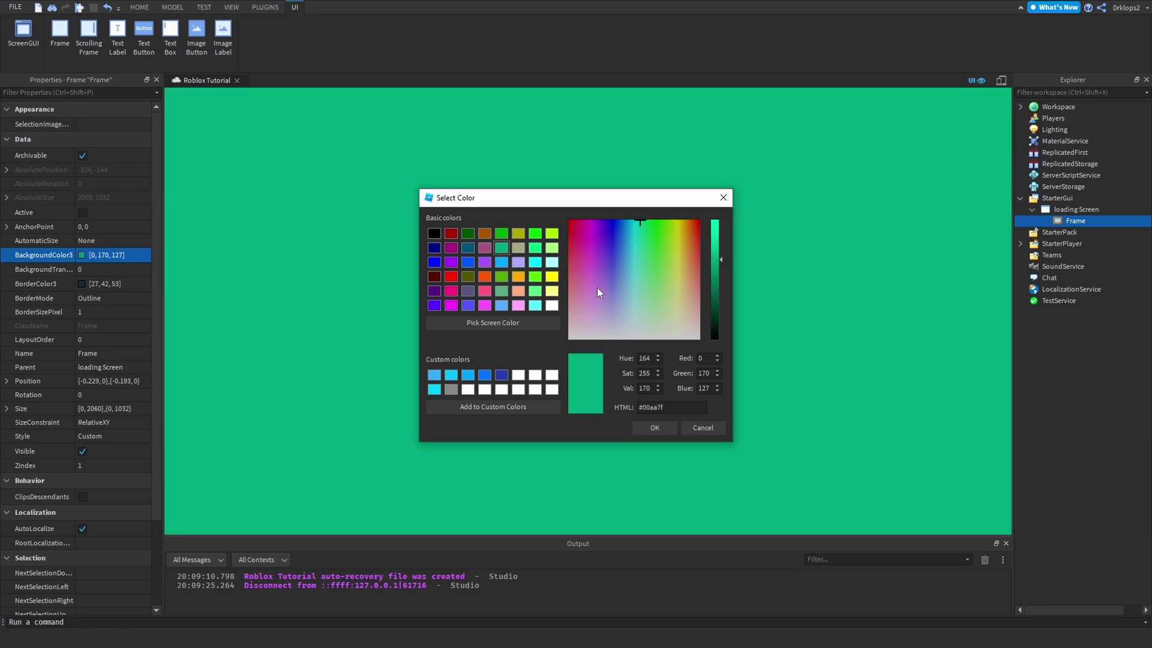
pyautogui.click(535, 292)
pyautogui.click(534, 277)
pyautogui.click(538, 293)
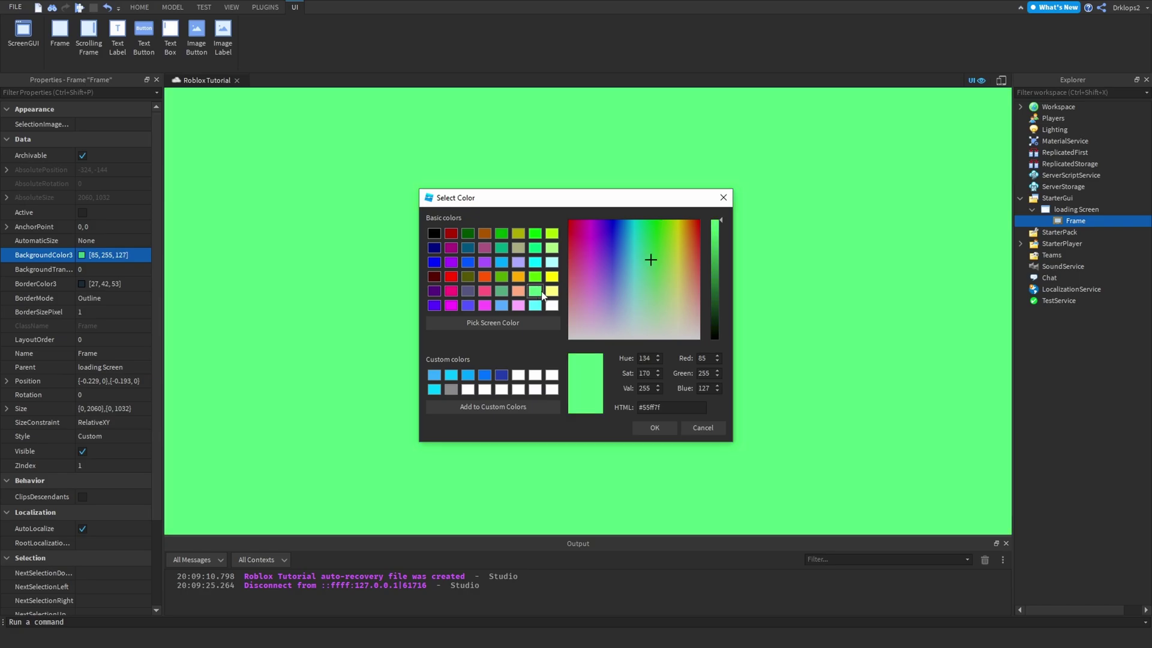
pyautogui.click(672, 423)
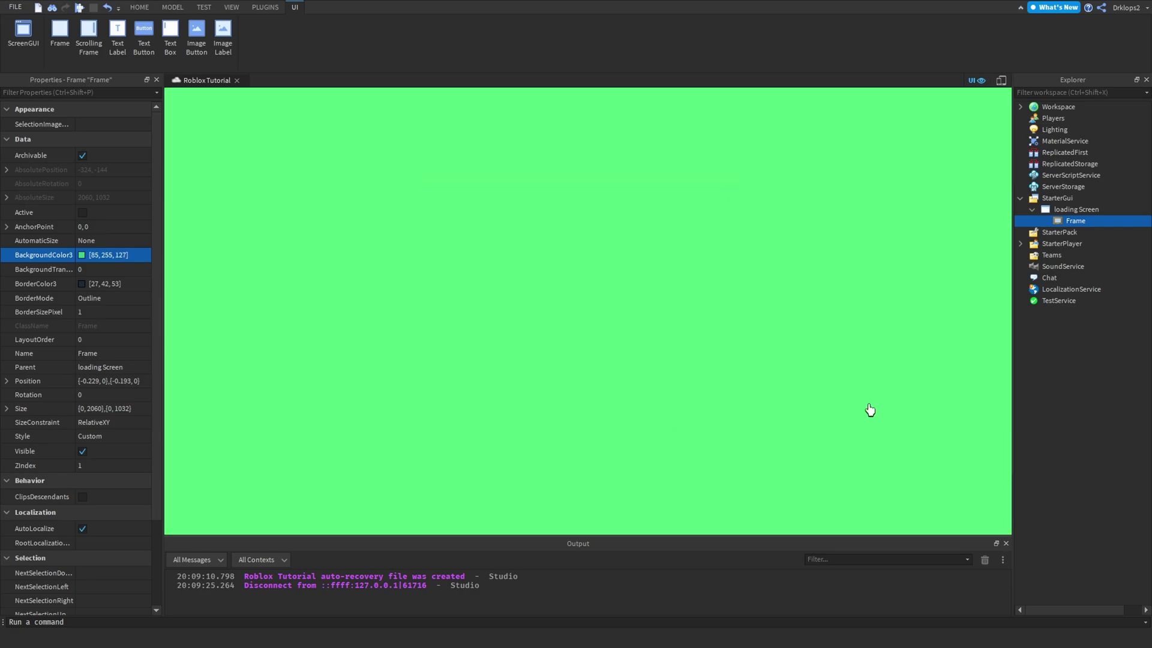
# Switch the Explorer selection between the Frame and loading Screen, ending on the Frame.
pyautogui.click(1062, 398)
pyautogui.click(1066, 221)
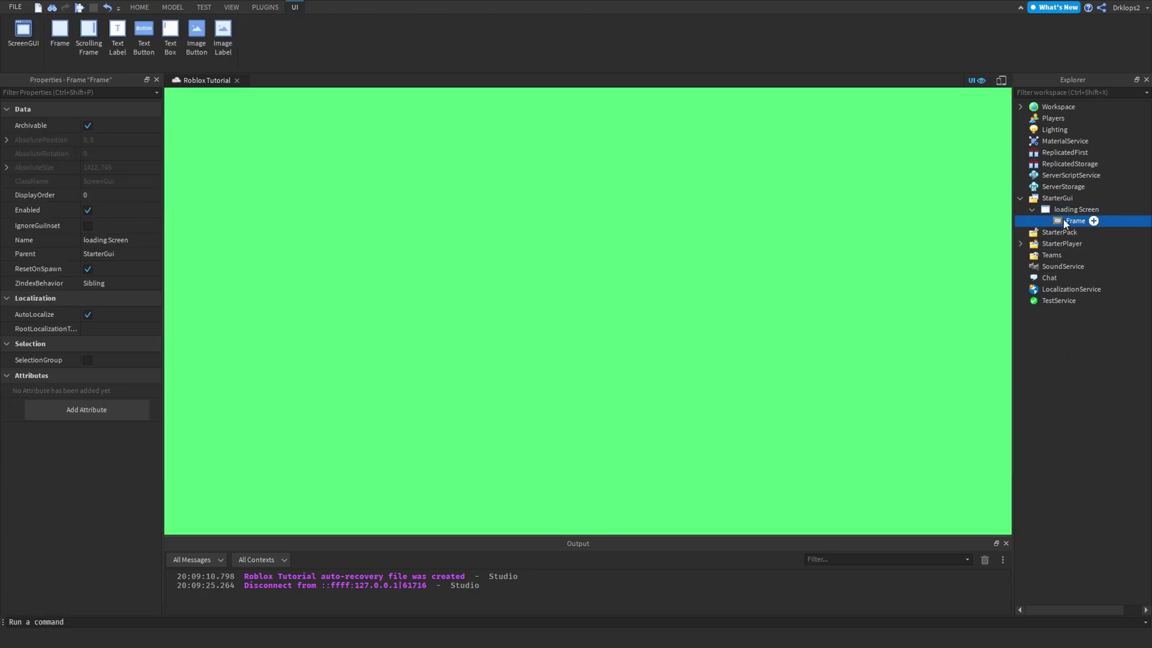
pyautogui.click(1063, 210)
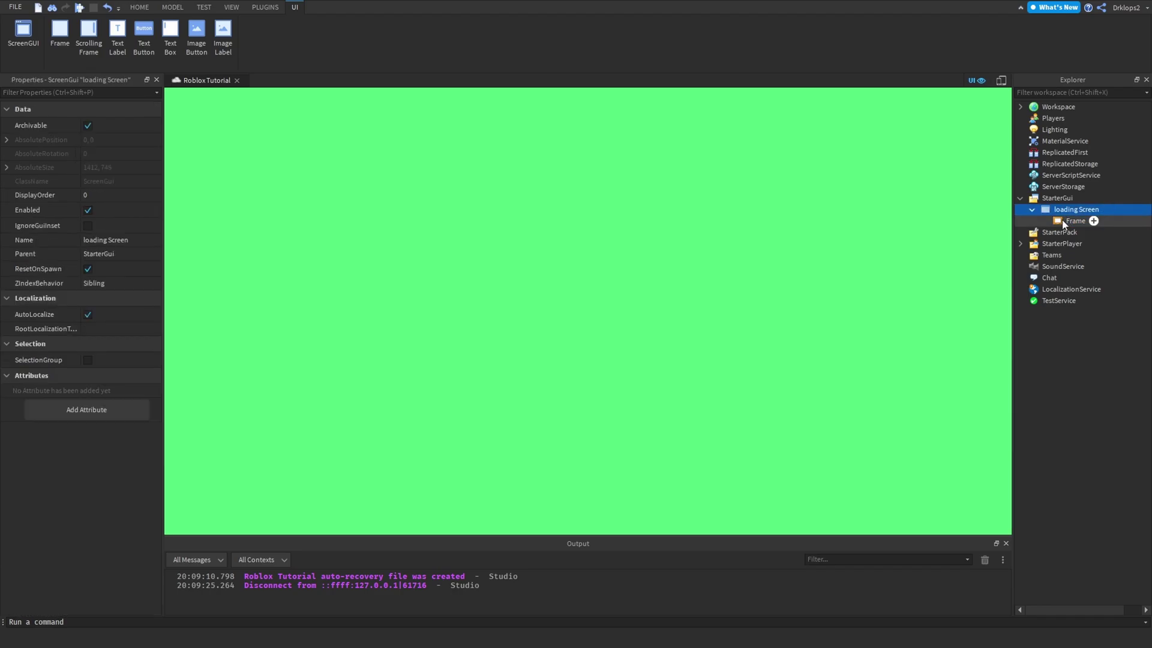
pyautogui.click(1075, 220)
pyautogui.click(1076, 209)
pyautogui.click(1091, 221)
# Insert a TextLabel into the Frame and position the Frame so the Label sits near centre.
pyautogui.click(1093, 220)
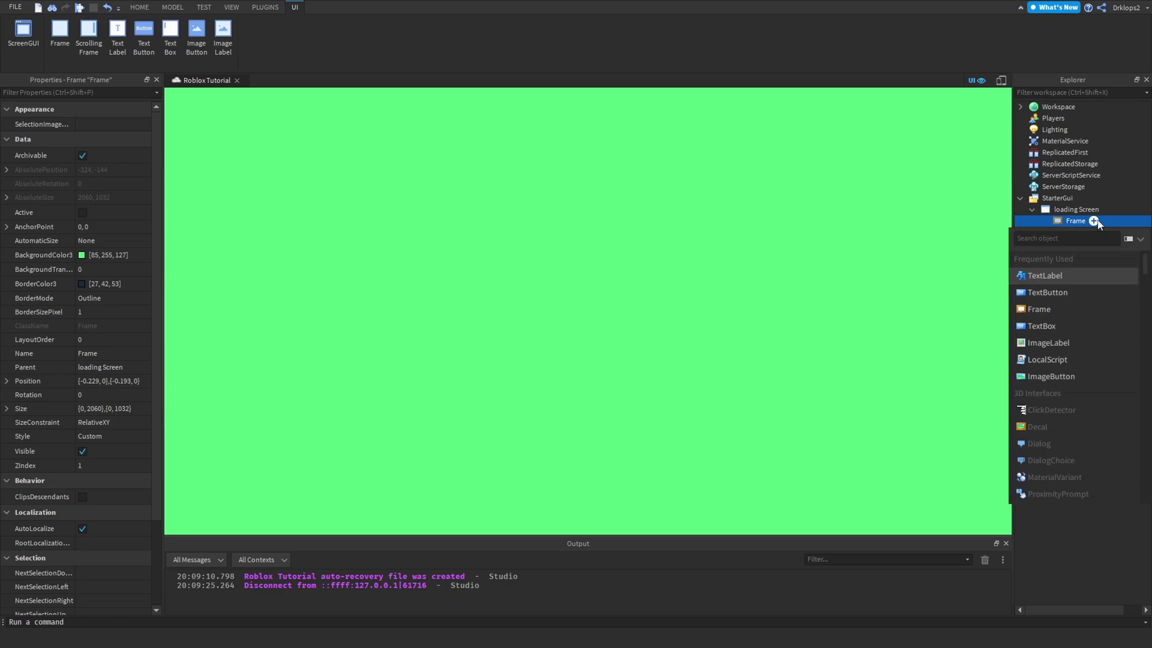
pyautogui.click(1050, 276)
pyautogui.moveTo(511, 235); pyautogui.dragTo(604, 275)
pyautogui.moveTo(331, 153); pyautogui.dragTo(531, 270)
# Try moving the Label lower left, re-cover the ground with the Frame, and preview lime/yellow backgrounds.
pyautogui.moveTo(461, 250); pyautogui.dragTo(226, 471)
pyautogui.click(419, 414)
pyautogui.moveTo(473, 382); pyautogui.dragTo(572, 362)
pyautogui.moveTo(408, 447); pyautogui.dragTo(240, 510)
pyautogui.click(568, 345)
pyautogui.moveTo(568, 344); pyautogui.dragTo(549, 426)
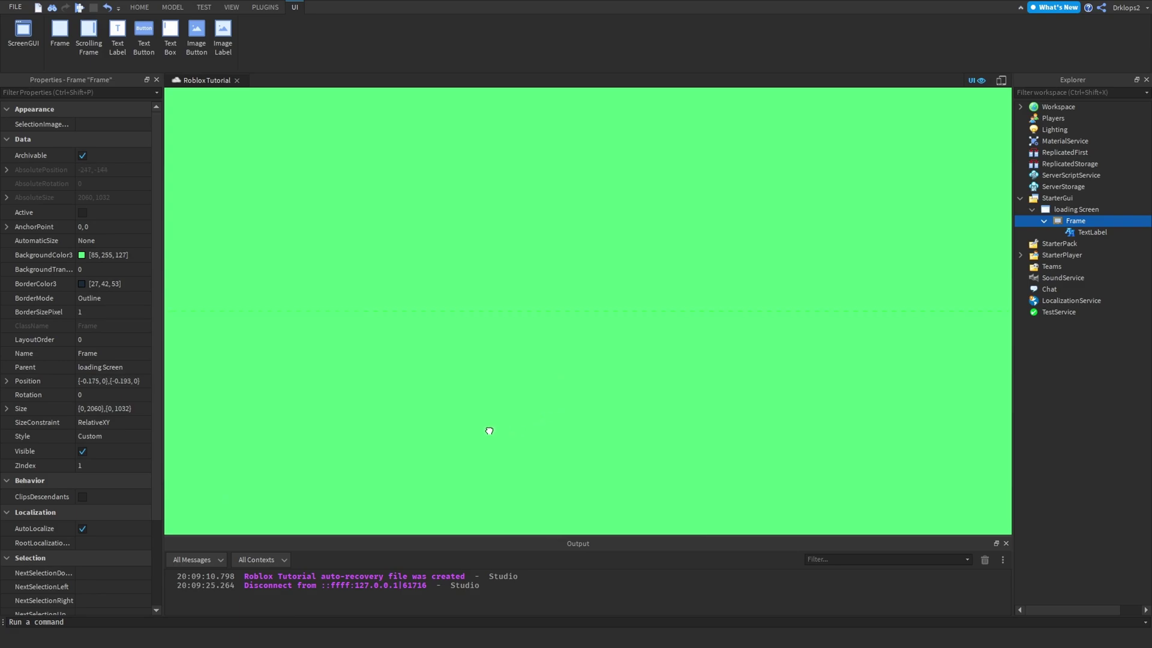
pyautogui.moveTo(471, 431); pyautogui.dragTo(486, 404)
pyautogui.click(82, 255)
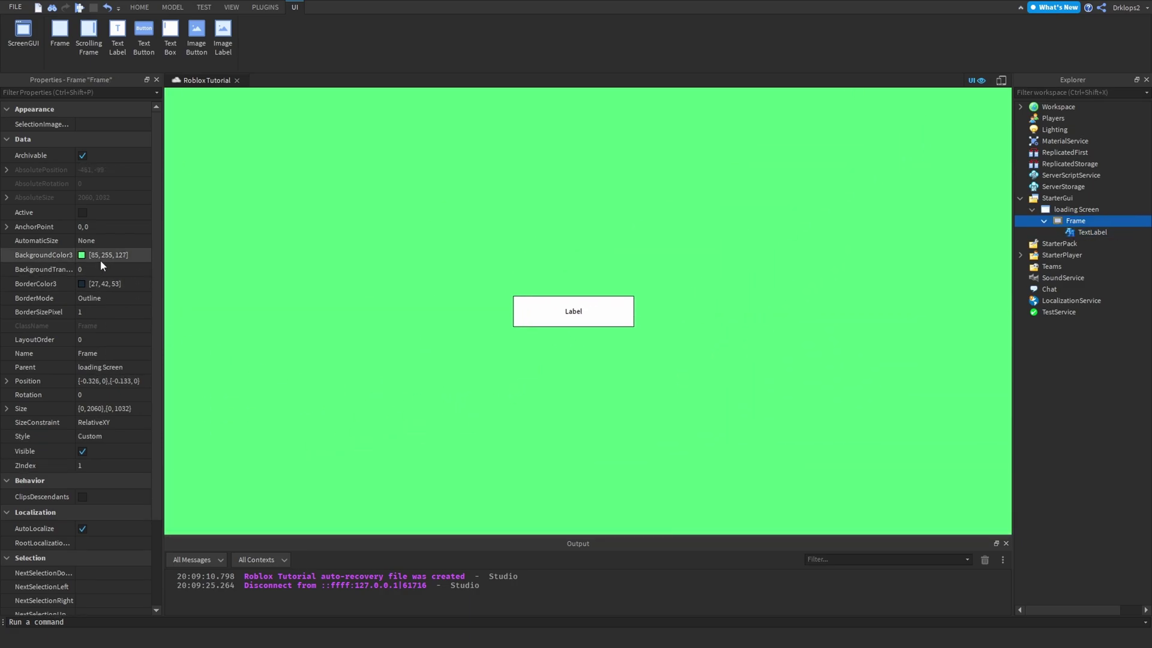
pyautogui.moveTo(654, 262); pyautogui.dragTo(736, 270)
# Discard the lime/yellow trial and set the Frame background to darker green 57, 173, 84.
pyautogui.press('Escape')
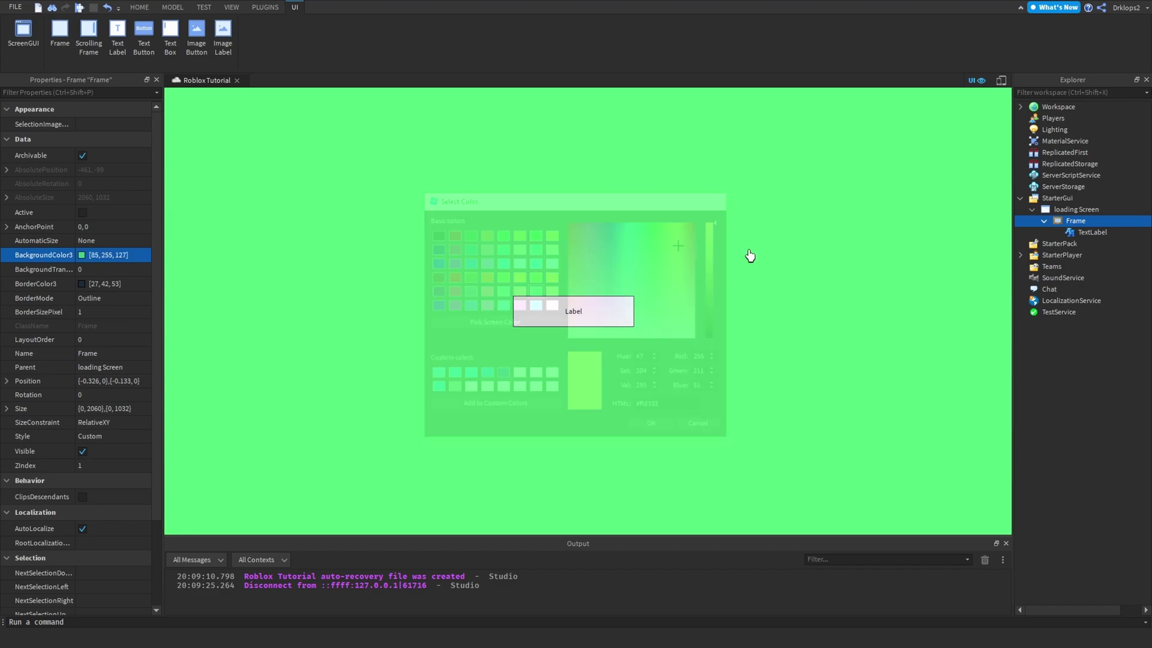
pyautogui.click(84, 255)
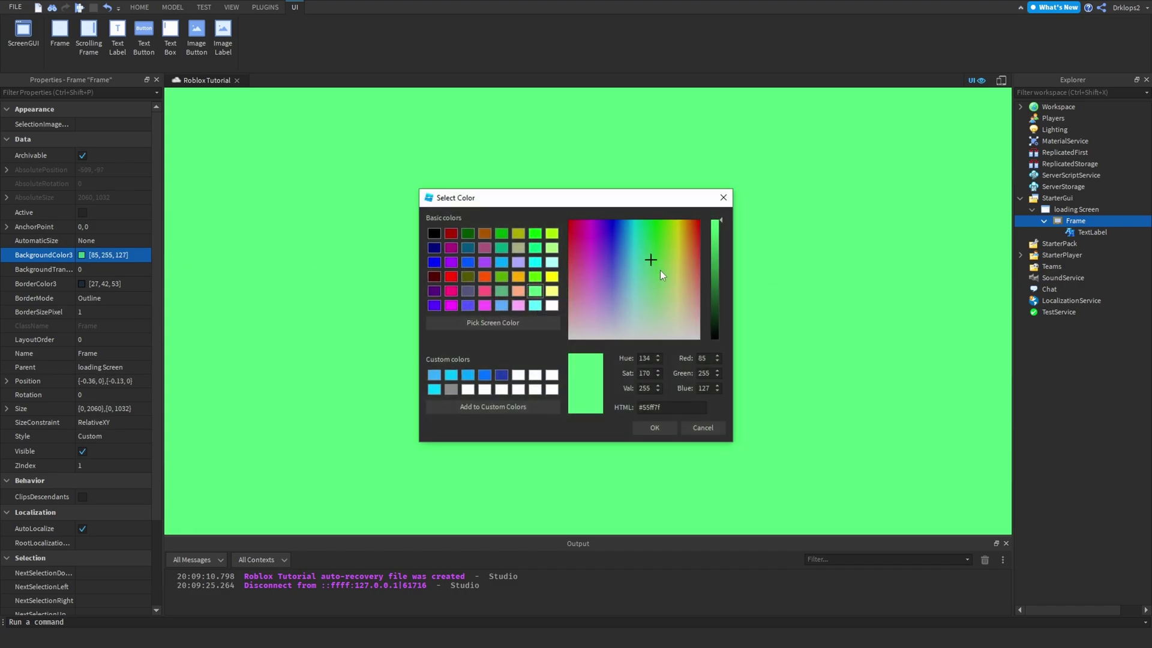
pyautogui.click(715, 259)
pyautogui.click(655, 429)
# Try moving the Label to the lower left, then undo it back to the centre.
pyautogui.moveTo(728, 350); pyautogui.dragTo(837, 324)
pyautogui.moveTo(719, 312); pyautogui.dragTo(456, 437)
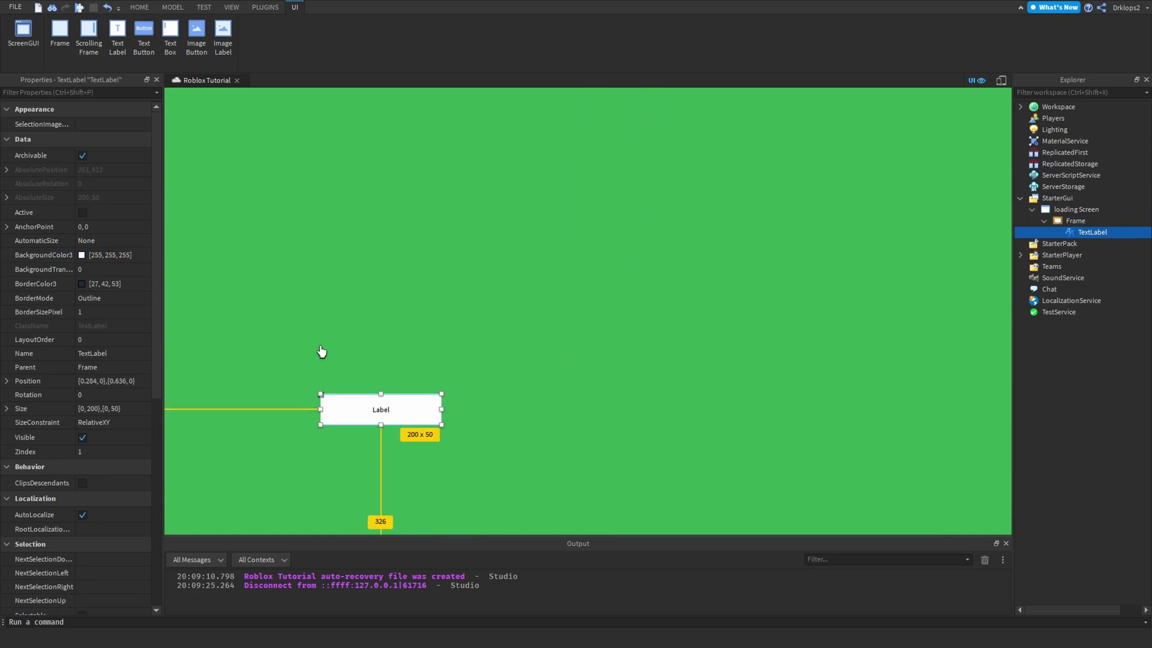
pyautogui.hotkey('ctrl', 'z')
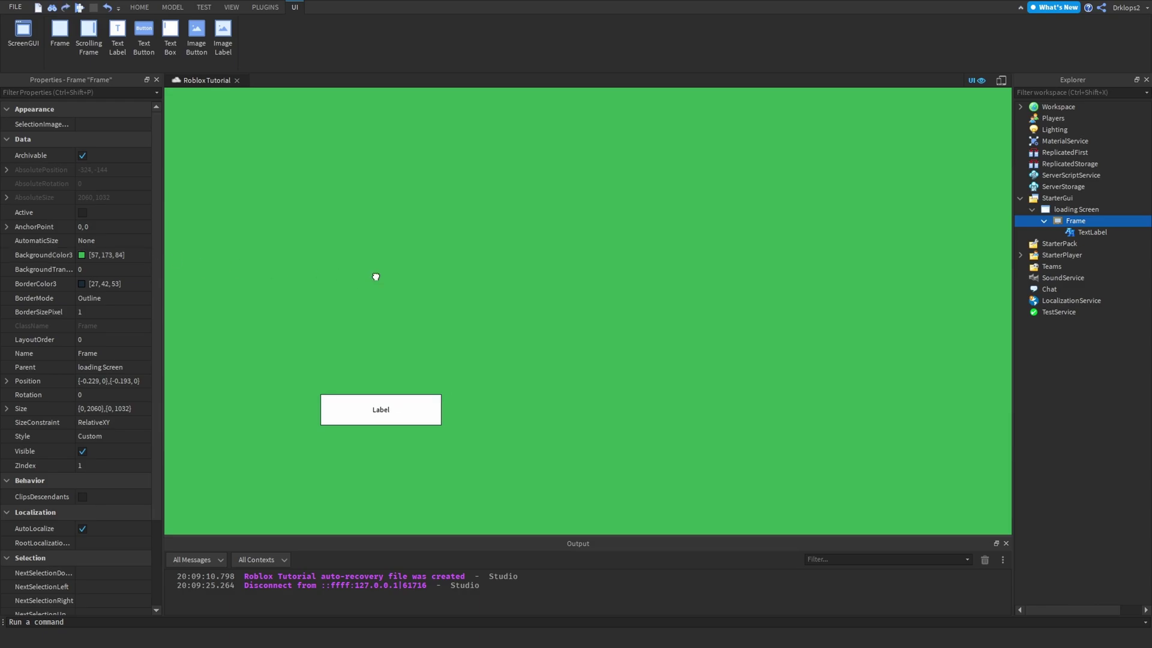
pyautogui.hotkey('ctrl', 'z')
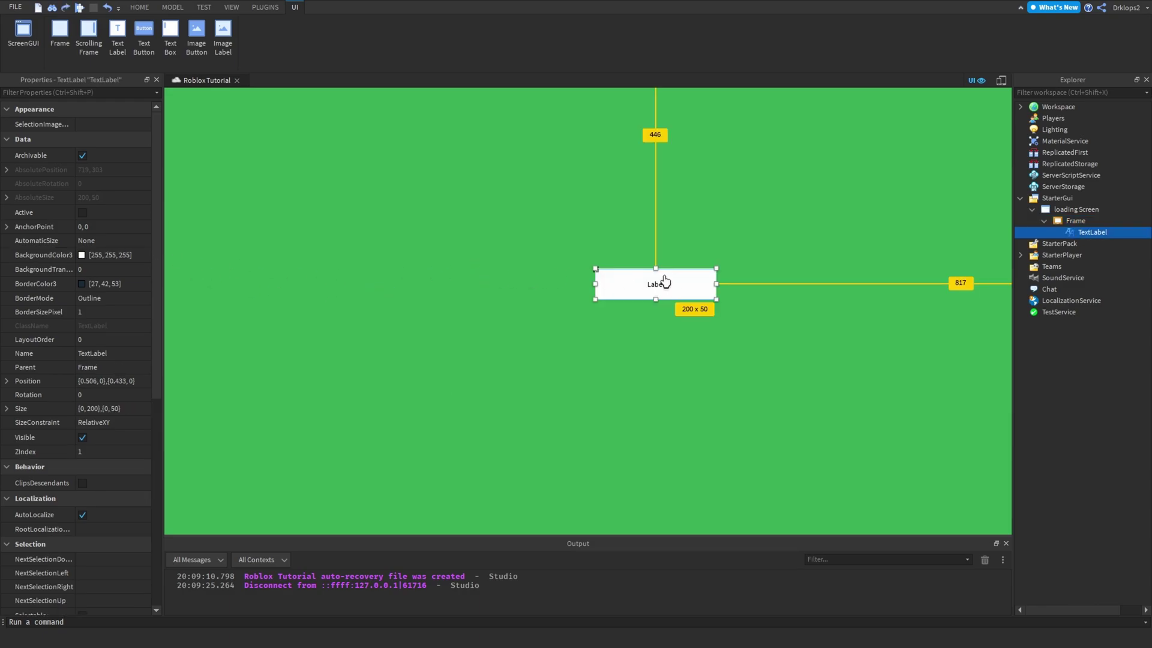
# Brighten the Frame's green, then place the label at lower left sized 437 by 110.
pyautogui.click(1061, 221)
pyautogui.click(82, 255)
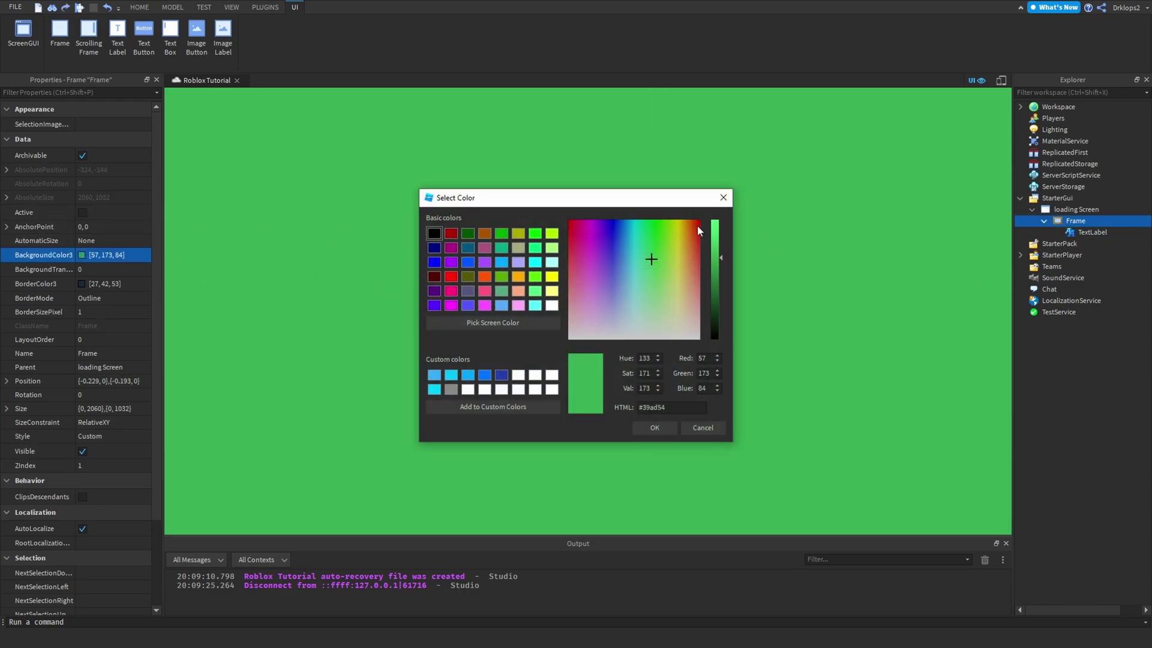
pyautogui.moveTo(711, 250); pyautogui.dragTo(713, 221)
pyautogui.click(655, 427)
pyautogui.moveTo(624, 279); pyautogui.dragTo(208, 508)
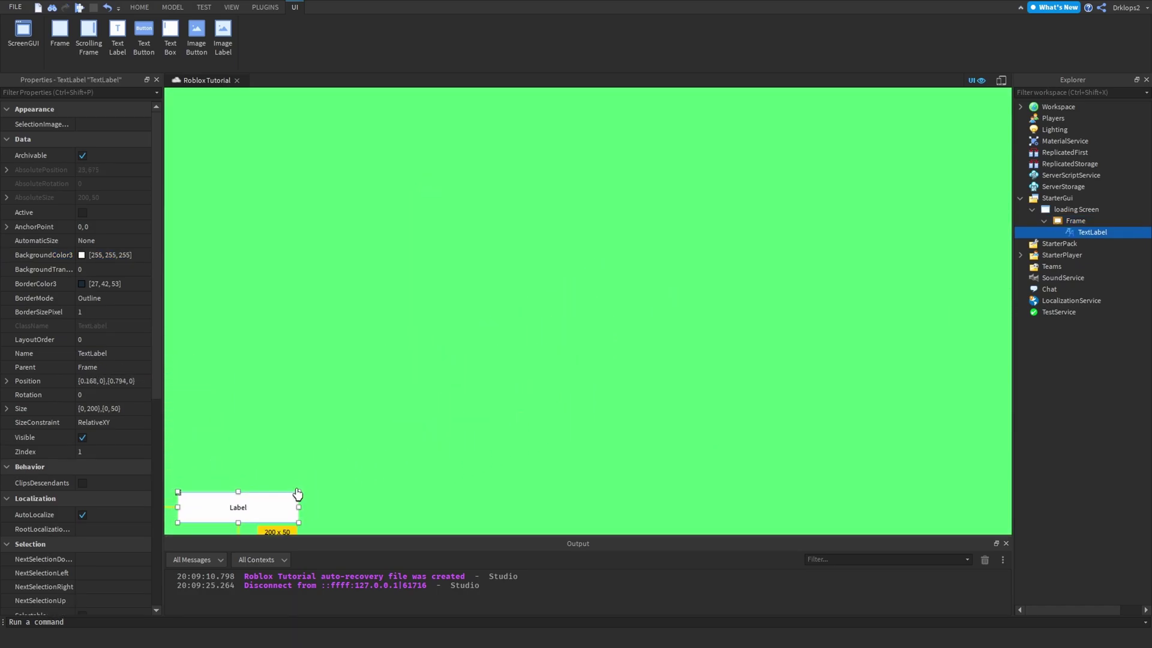
pyautogui.moveTo(298, 492); pyautogui.dragTo(440, 456)
# Set the label's BackgroundTransparency to 1.
pyautogui.scroll(-5, 120, 311)
pyautogui.scroll(5, 94, 270)
pyautogui.click(91, 268)
pyautogui.write('1')
pyautogui.press('Return')
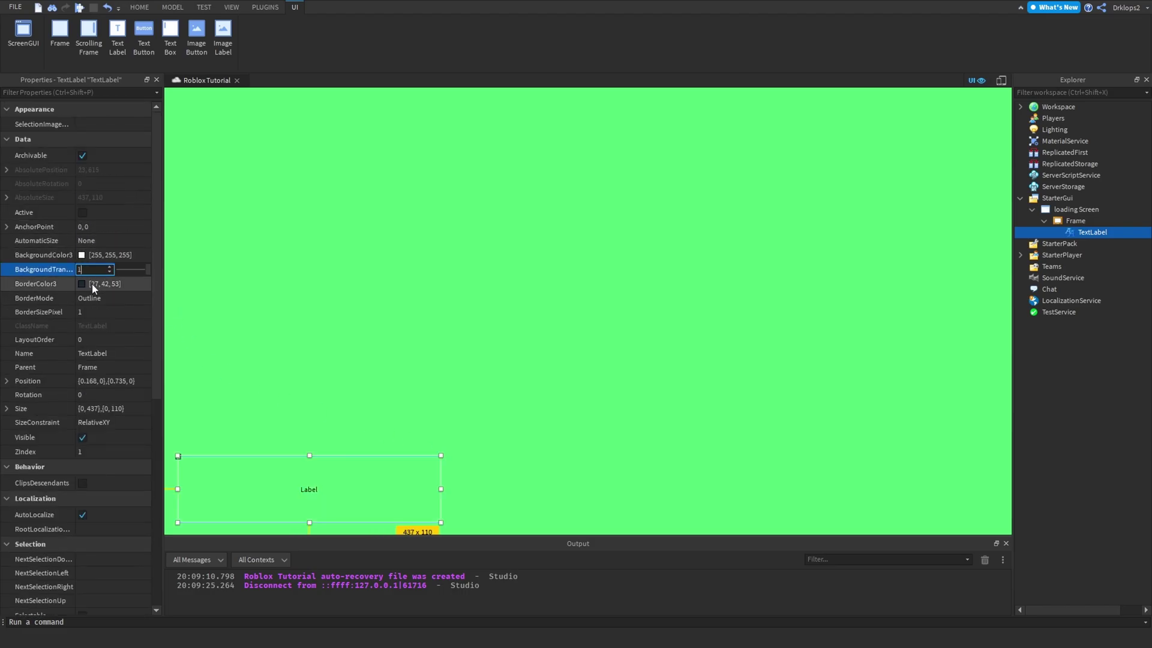
# Change the label's Font to Ubuntu.
pyautogui.scroll(-8, 112, 334)
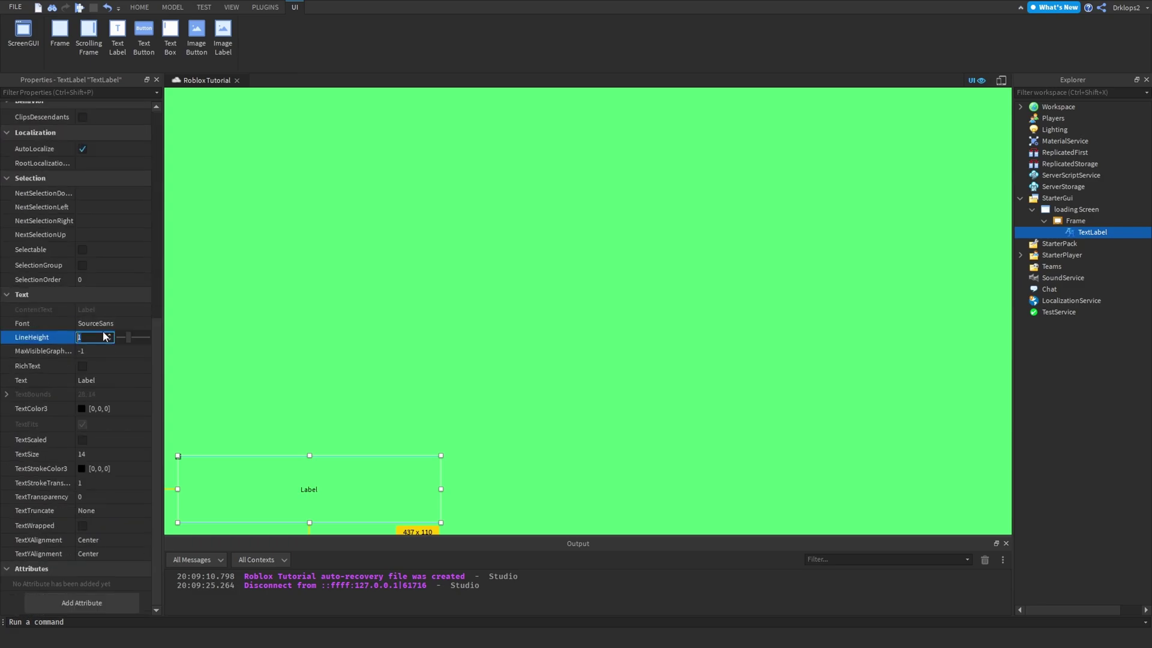
pyautogui.click(103, 324)
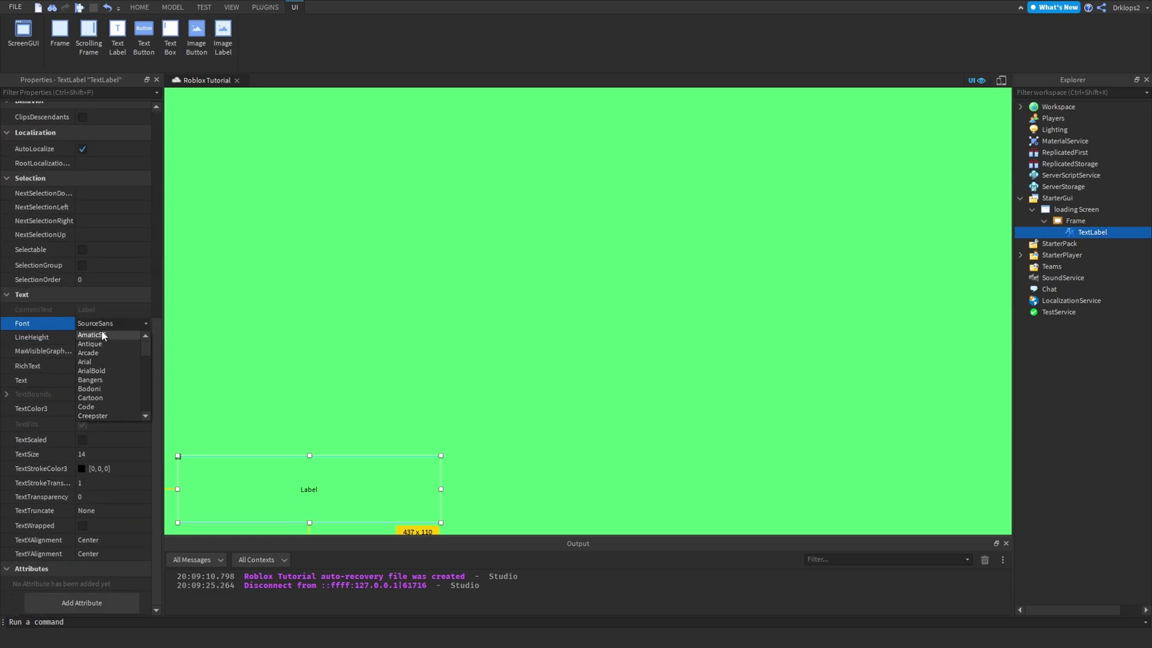
pyautogui.scroll(-10, 103, 372)
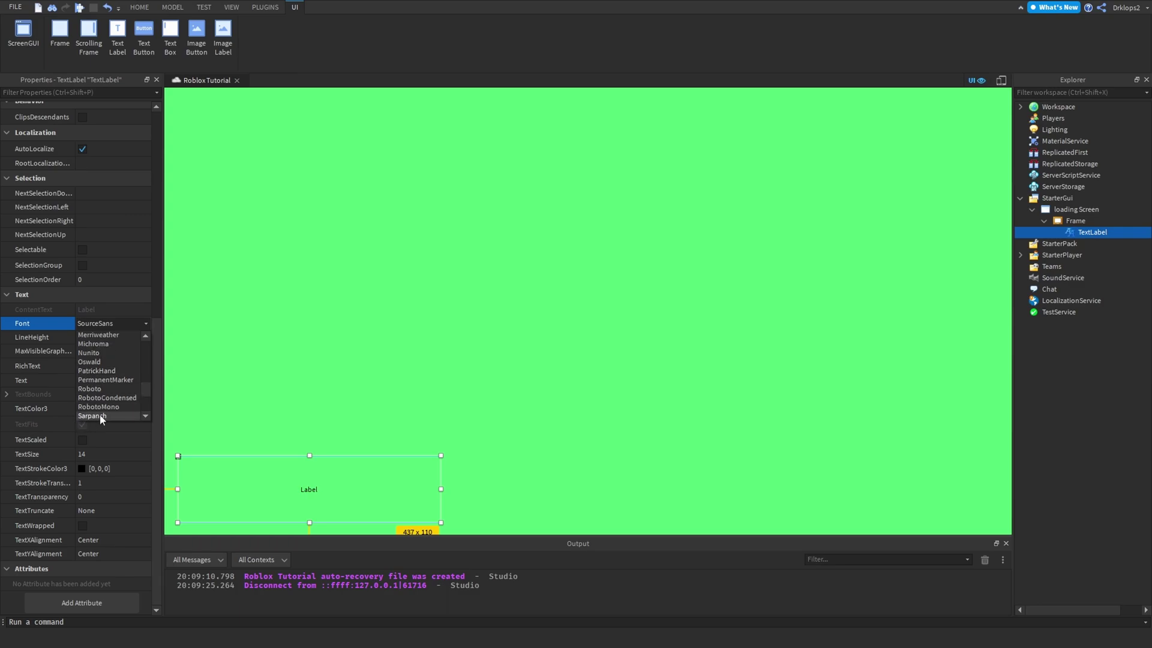
pyautogui.click(102, 409)
# Set the label text to 'Loading', enable TextScaled, and nudge it slightly left.
pyautogui.click(102, 379)
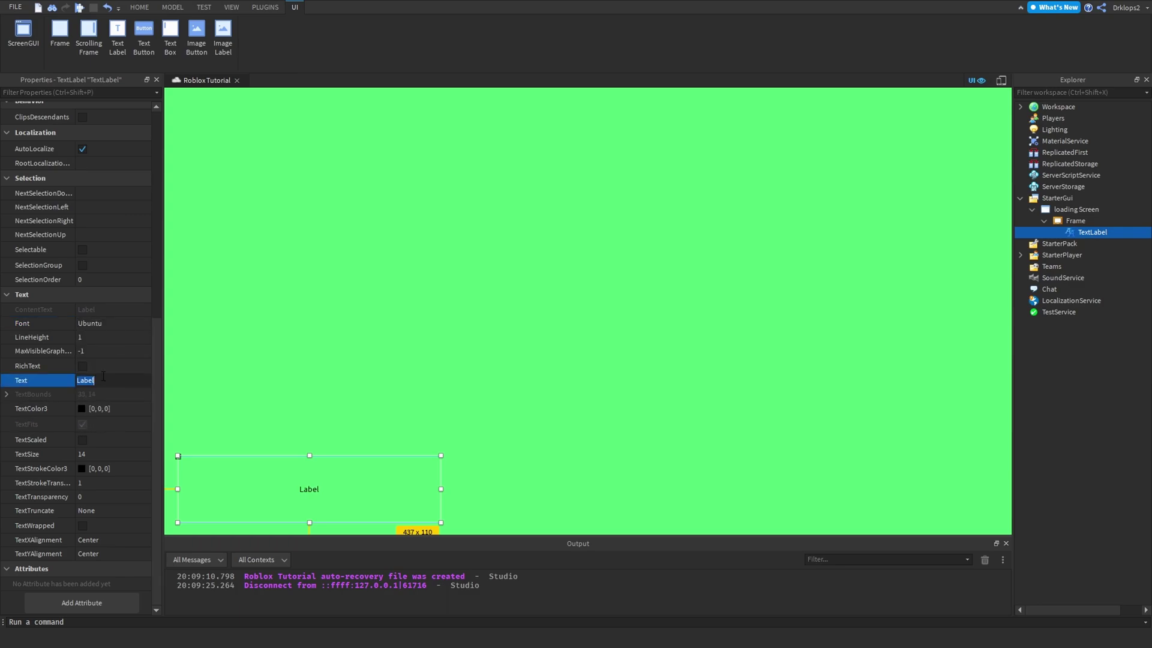
pyautogui.write('Loading')
pyautogui.press('Return')
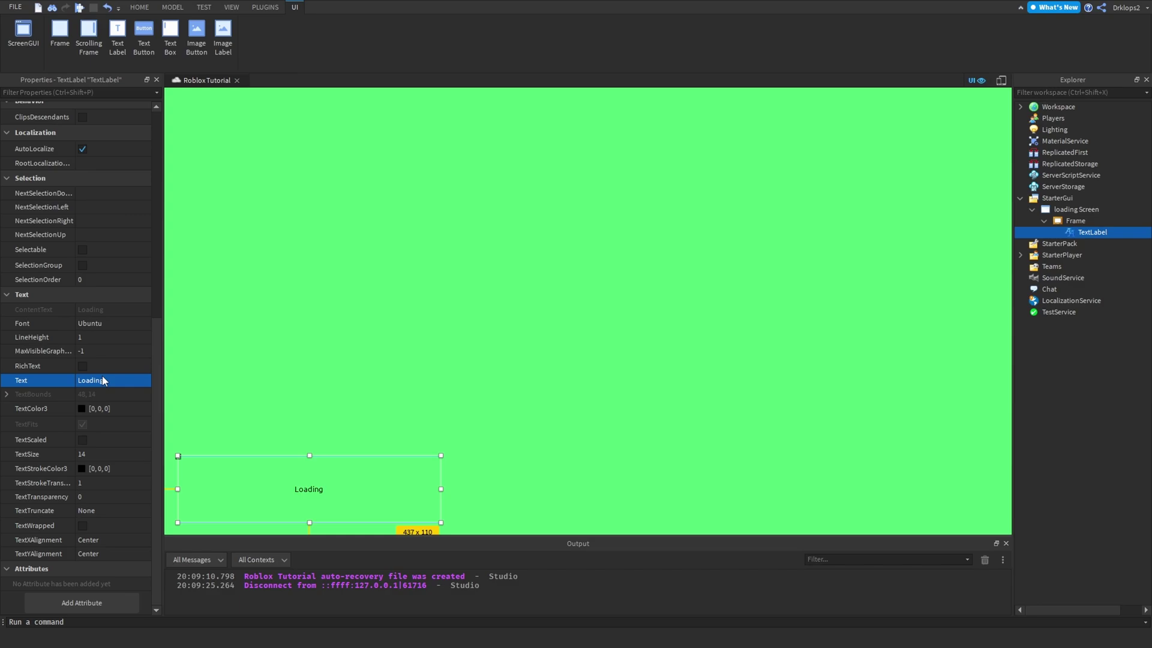
pyautogui.click(82, 439)
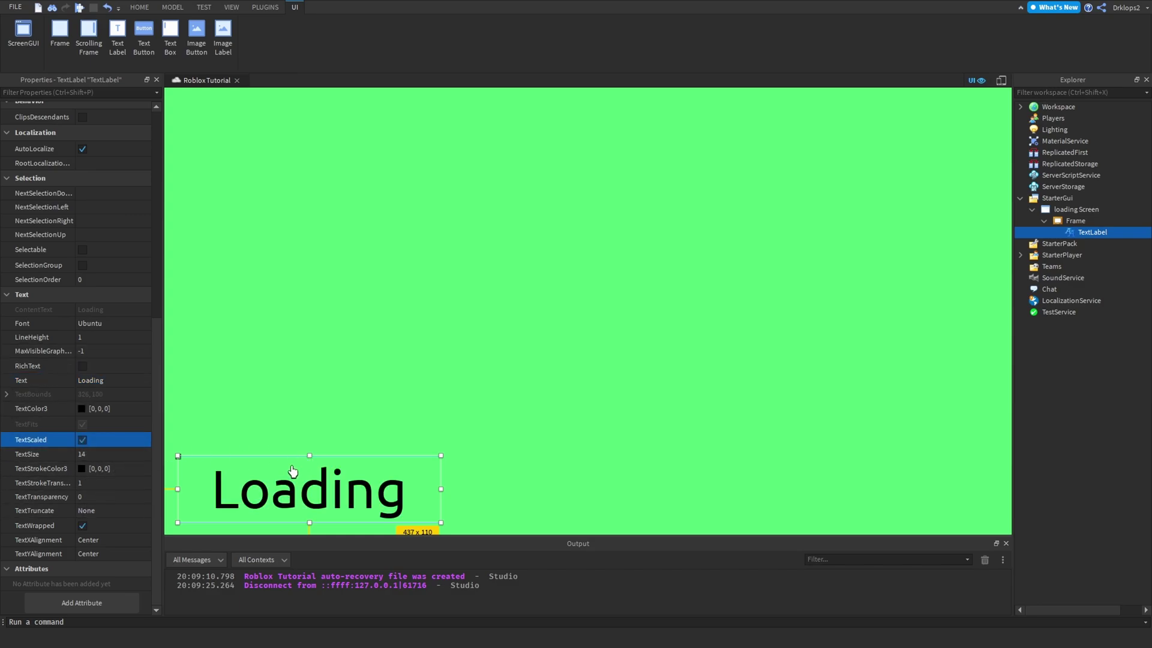
pyautogui.moveTo(321, 480)
pyautogui.mouseDown()
pyautogui.moveTo(306, 492)
pyautogui.moveTo(311, 483)
pyautogui.mouseUp()
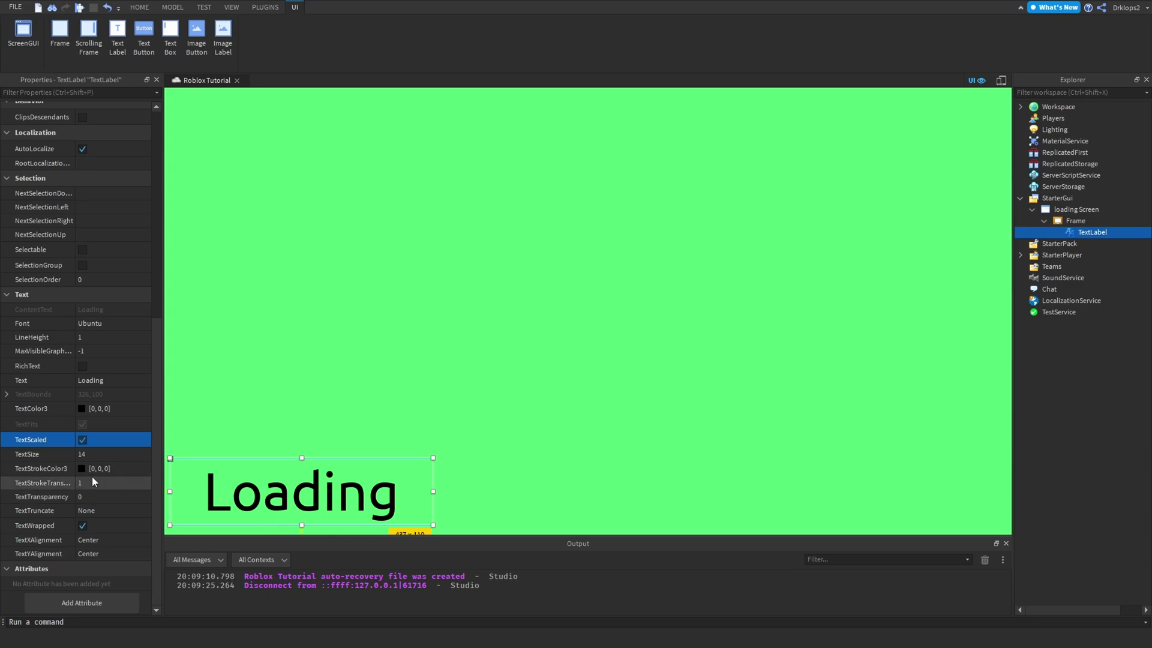
# Set TextXAlignment to Left and shift the label slightly.
pyautogui.click(87, 538)
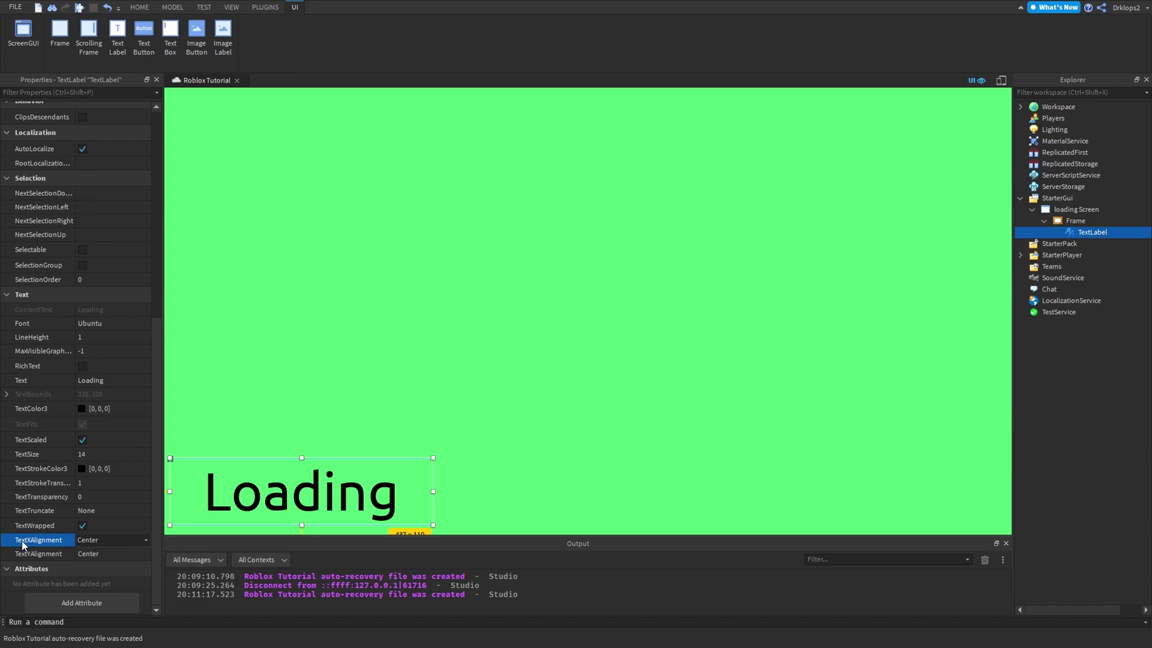
pyautogui.click(99, 540)
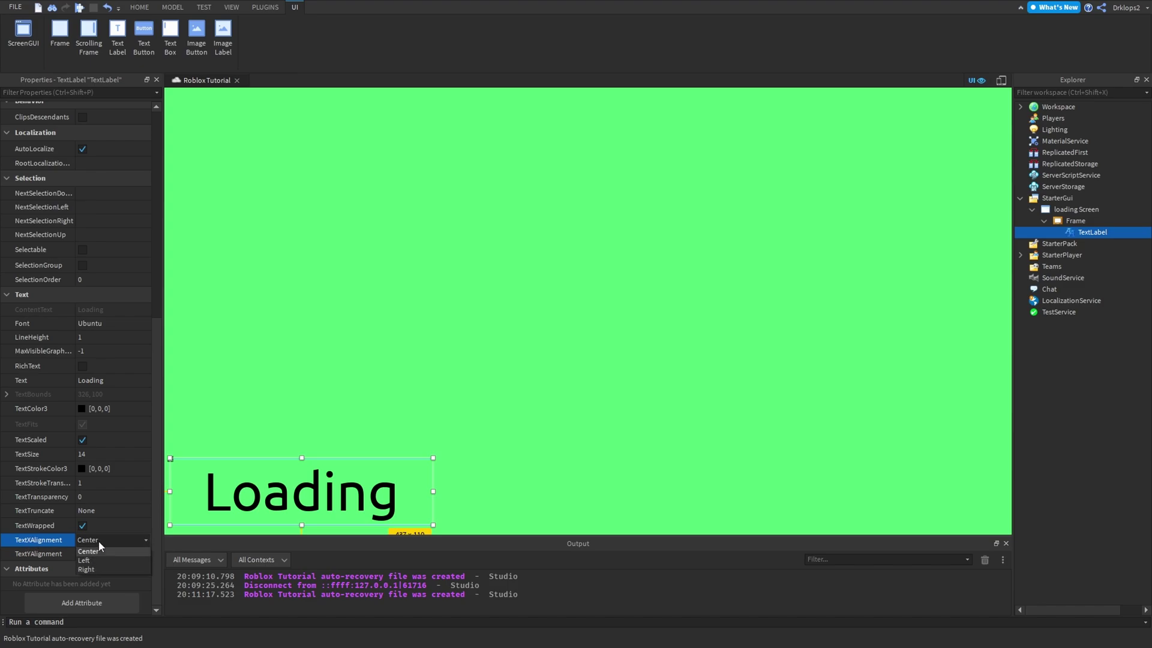
pyautogui.click(93, 556)
pyautogui.moveTo(240, 505); pyautogui.dragTo(175, 489)
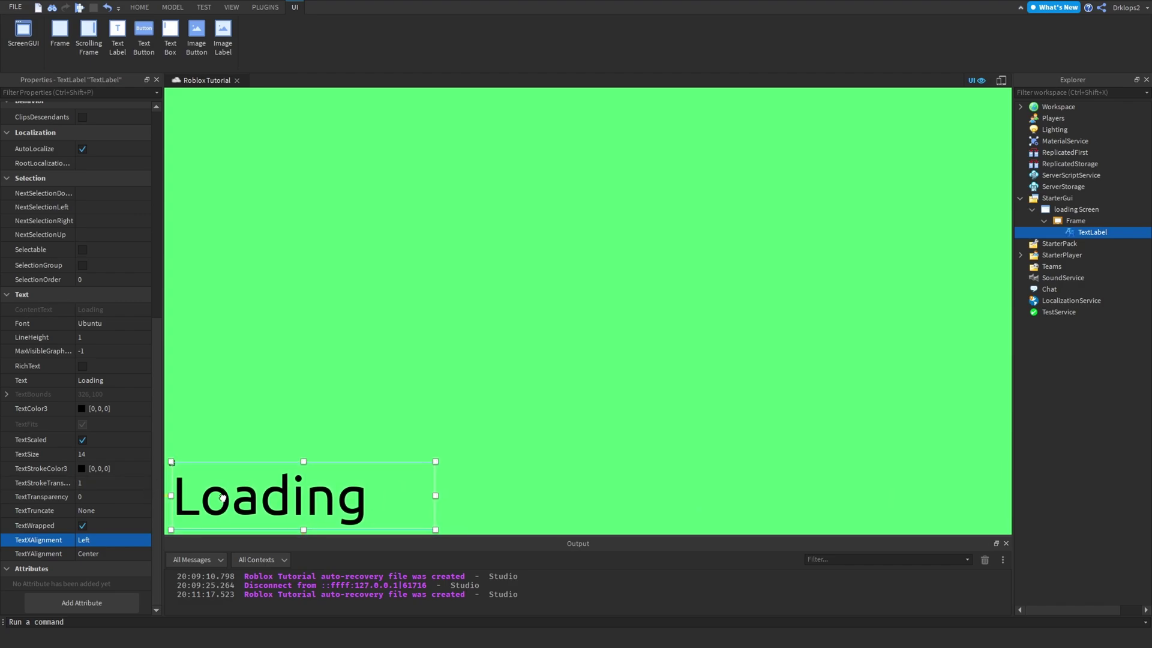
# Try TextYAlignment Bottom, then return it to Center.
pyautogui.click(103, 552)
pyautogui.click(102, 554)
pyautogui.click(92, 581)
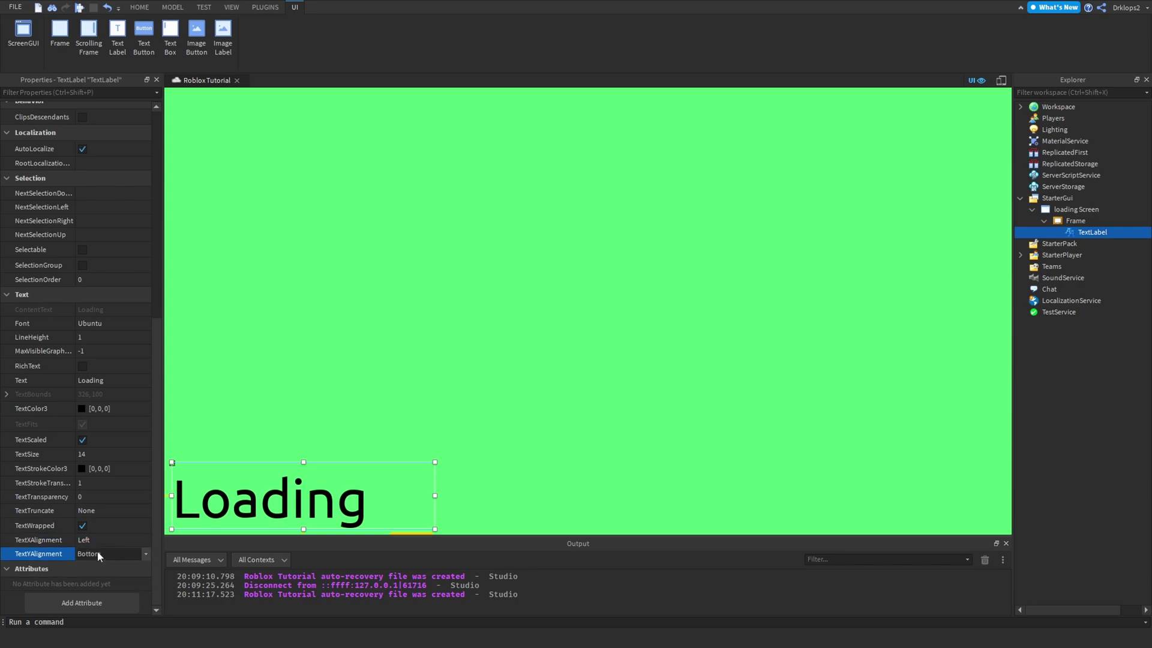
pyautogui.click(99, 551)
pyautogui.click(92, 573)
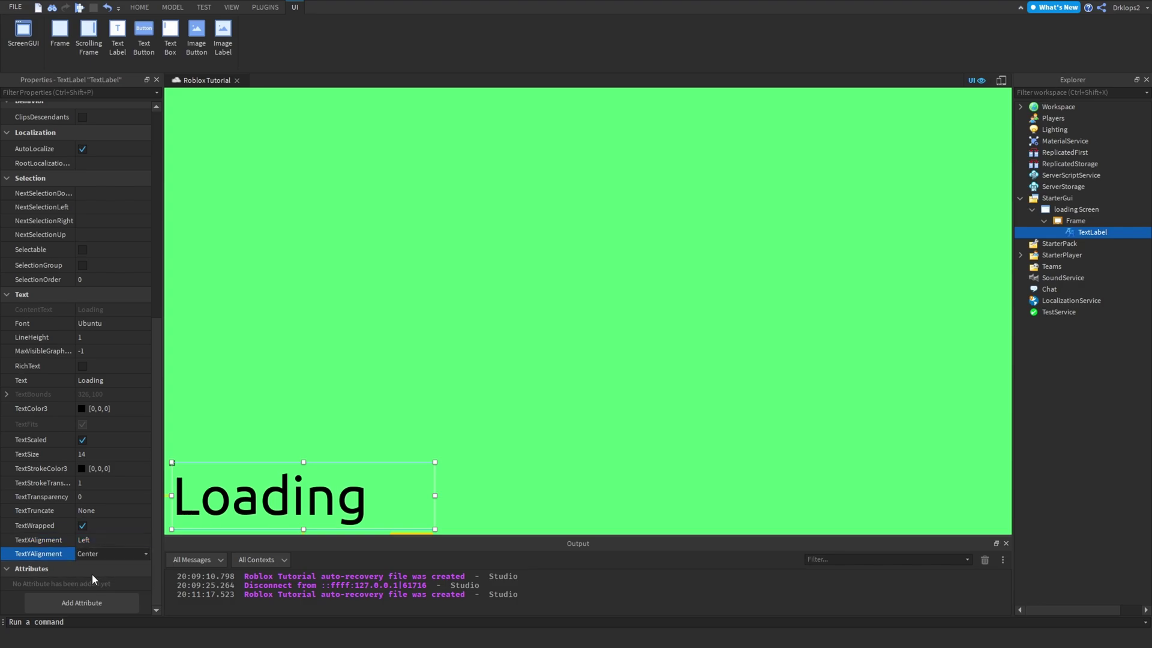
pyautogui.click(250, 503)
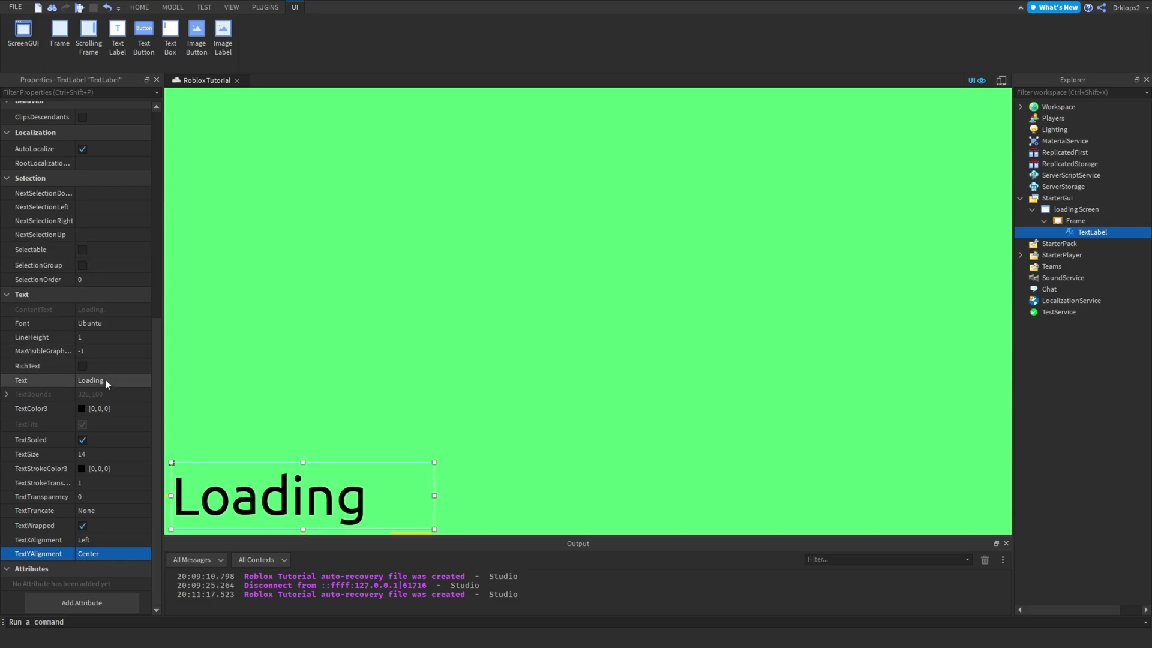
pyautogui.rightClick(1089, 231)
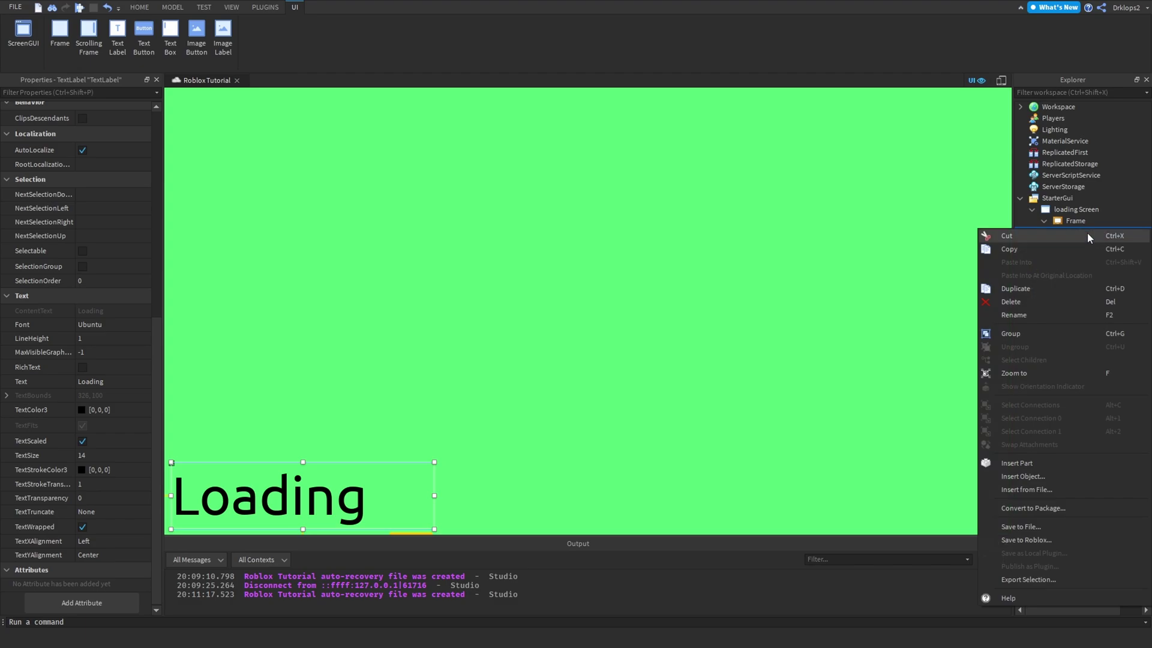
# Rename the TextLabel to 'Progress' and bring up its insert-object list for a LocalScript.
pyautogui.click(1023, 310)
pyautogui.write('Progress')
pyautogui.press('Return')
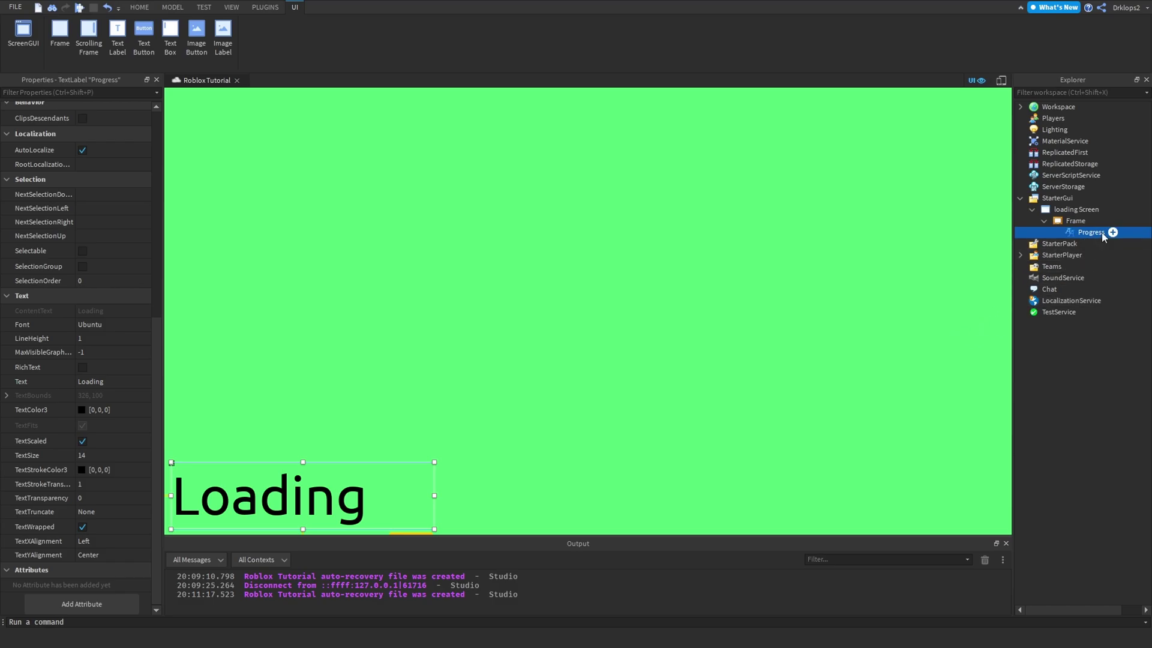
pyautogui.click(1115, 257)
pyautogui.click(1090, 232)
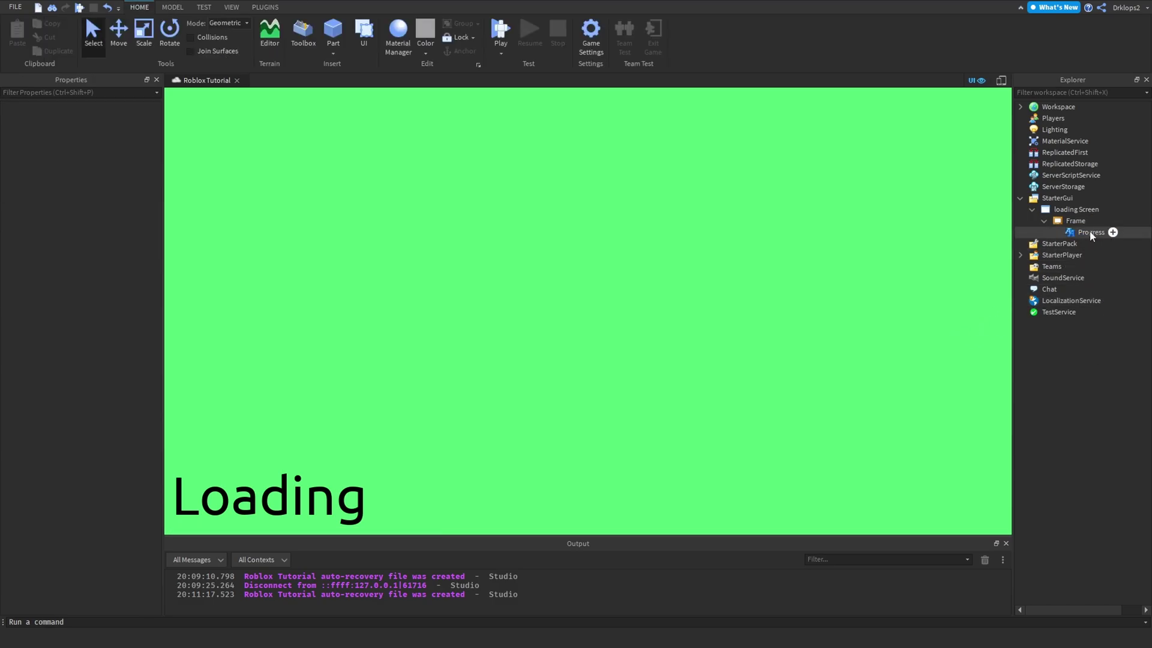
pyautogui.click(1113, 232)
# Add a LocalScript to Progress, clear its default code, and declare local text = script.Parent.Text.
pyautogui.click(1047, 287)
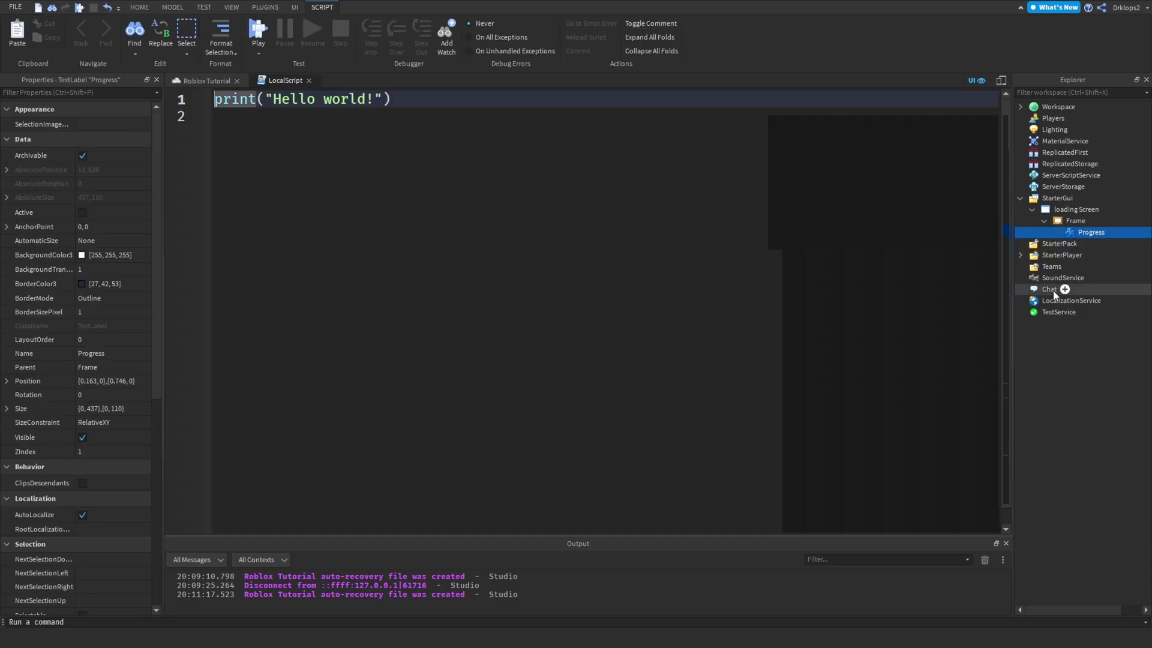
pyautogui.hotkey('ctrl', 'a')
pyautogui.click(44, 25)
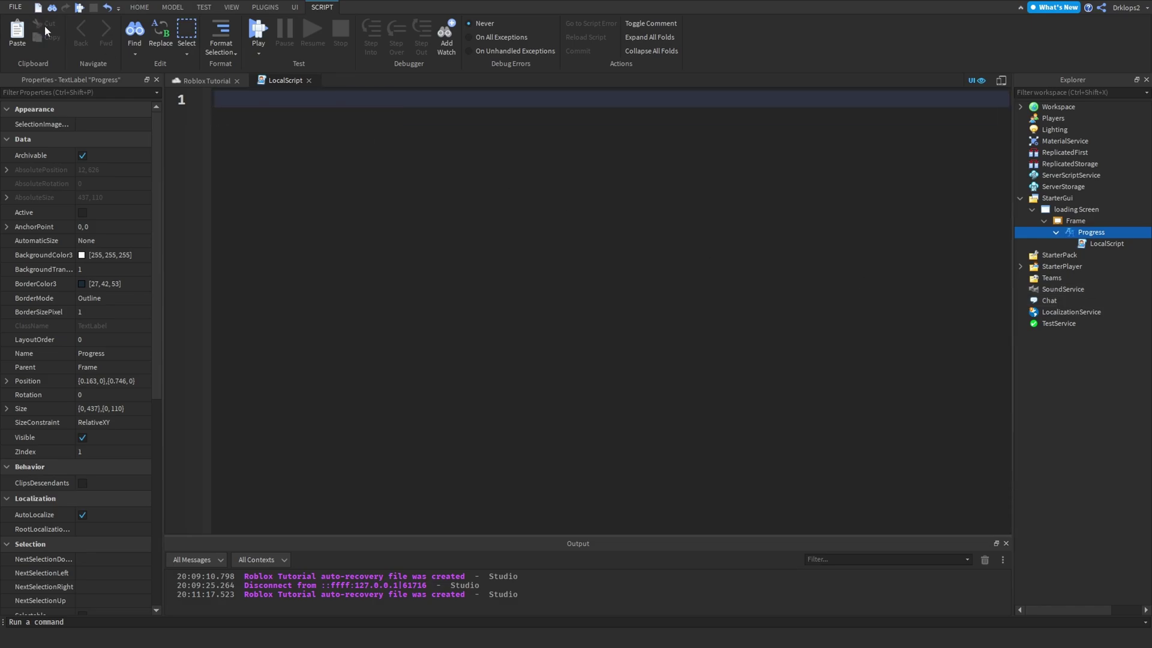
pyautogui.write('locla')
pyautogui.press('BackSpace')
pyautogui.press('BackSpace')
pyautogui.press('BackSpace')
pyautogui.press('BackSpace')
pyautogui.press('BackSpace')
pyautogui.write('script.Parent.Text =')
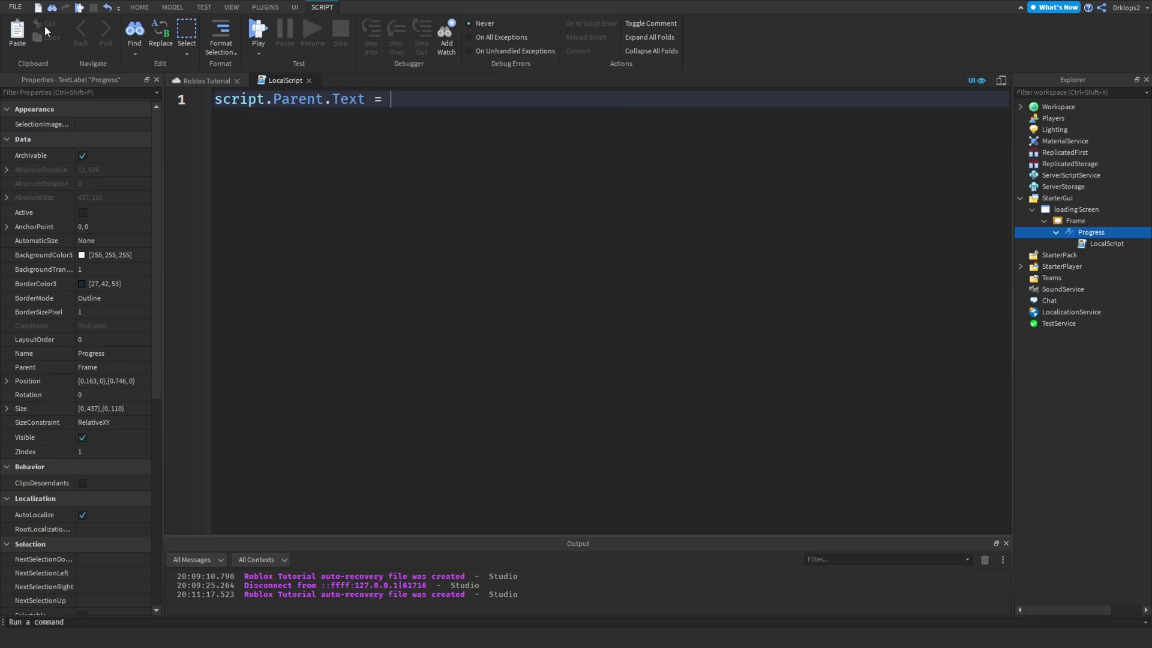
pyautogui.press('BackSpace')
pyautogui.press('BackSpace')
pyautogui.press('BackSpace')
pyautogui.press('BackSpace')
pyautogui.press('BackSpace')
pyautogui.press('BackSpace')
pyautogui.press('BackSpace')
pyautogui.press('BackSpace')
pyautogui.press('BackSpace')
pyautogui.press('BackSpace')
pyautogui.press('BackSpace')
pyautogui.press('BackSpace')
pyautogui.press('BackSpace')
pyautogui.press('BackSpace')
pyautogui.press('BackSpace')
pyautogui.press('BackSpace')
pyautogui.press('BackSpace')
pyautogui.press('BackSpace')
pyautogui.press('BackSpace')
pyautogui.press('BackSpace')
pyautogui.write('lcoal')
pyautogui.press('BackSpace')
pyautogui.press('BackSpace')
pyautogui.press('BackSpace')
pyautogui.press('BackSpace')
pyautogui.write('ocal text =')
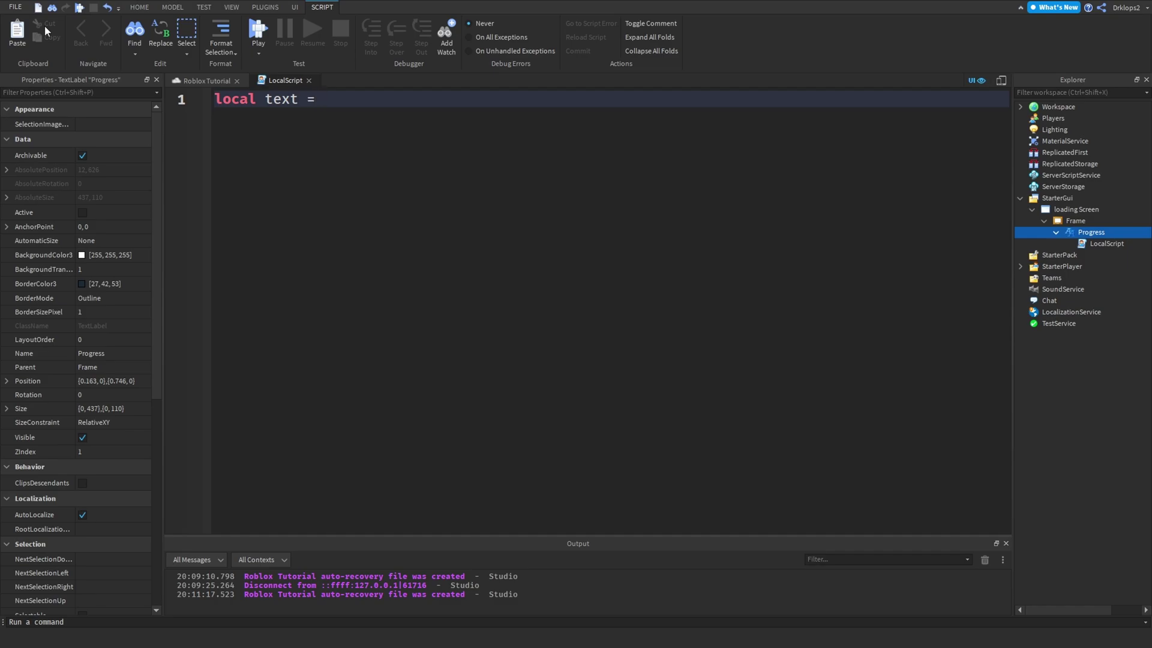
pyautogui.write(' script.Parent.Text')
pyautogui.press('Return')
pyautogui.press('Return')
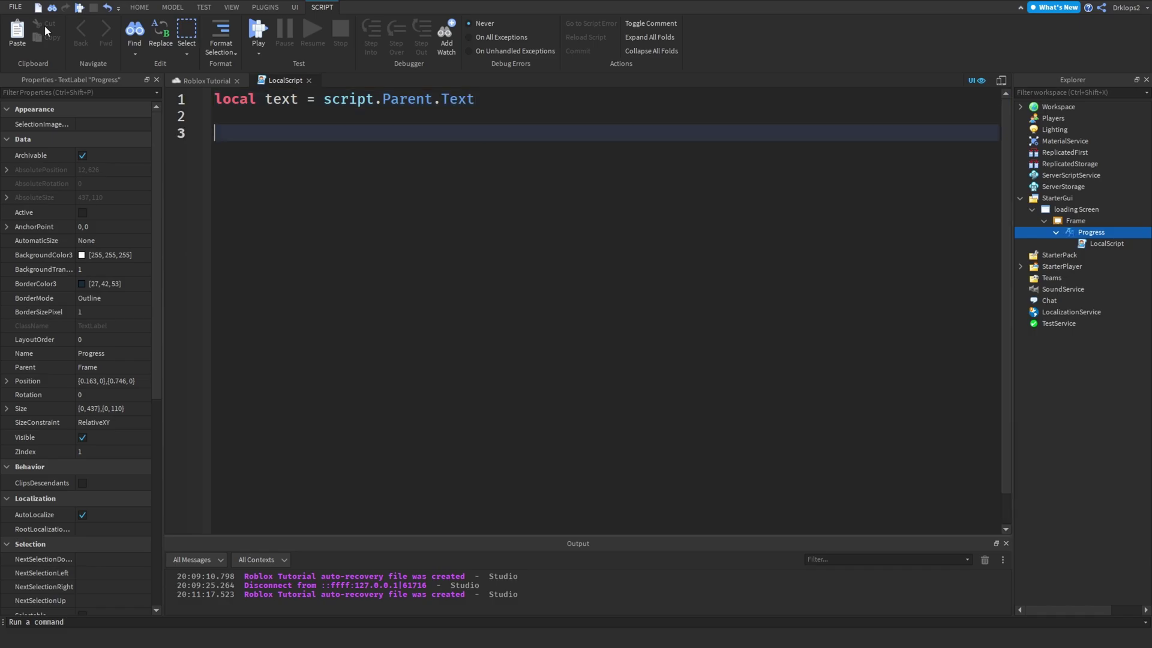
# Correct line 1 so the text variable holds the label itself, clearing the unfinished line.
pyautogui.write('text.')
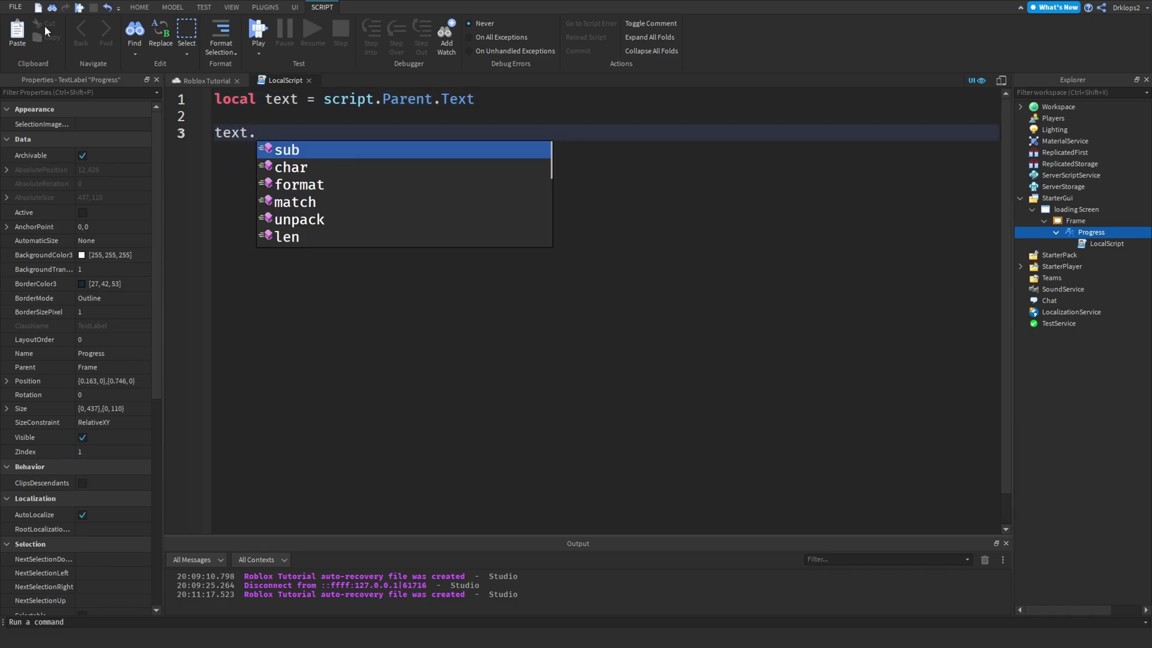
pyautogui.press('BackSpace')
pyautogui.write('=')
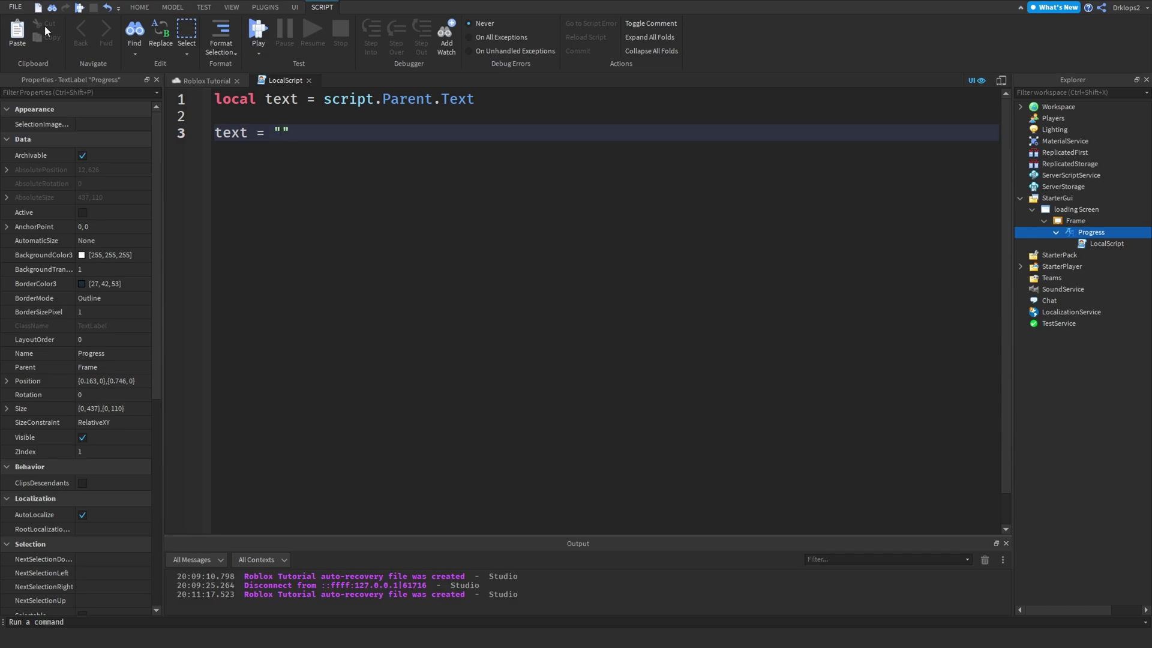
pyautogui.write(' "121')
pyautogui.press('BackSpace')
pyautogui.press('BackSpace')
pyautogui.press('BackSpace')
pyautogui.press('BackSpace')
pyautogui.press('BackSpace')
pyautogui.press('BackSpace')
pyautogui.press('BackSpace')
pyautogui.press('BackSpace')
pyautogui.press('BackSpace')
pyautogui.press('BackSpace')
pyautogui.press('BackSpace')
pyautogui.press('BackSpace')
pyautogui.click(498, 98)
pyautogui.press('BackSpace')
pyautogui.press('BackSpace')
pyautogui.press('BackSpace')
pyautogui.press('BackSpace')
pyautogui.press('BackSpace')
pyautogui.press('Return')
pyautogui.press('Return')
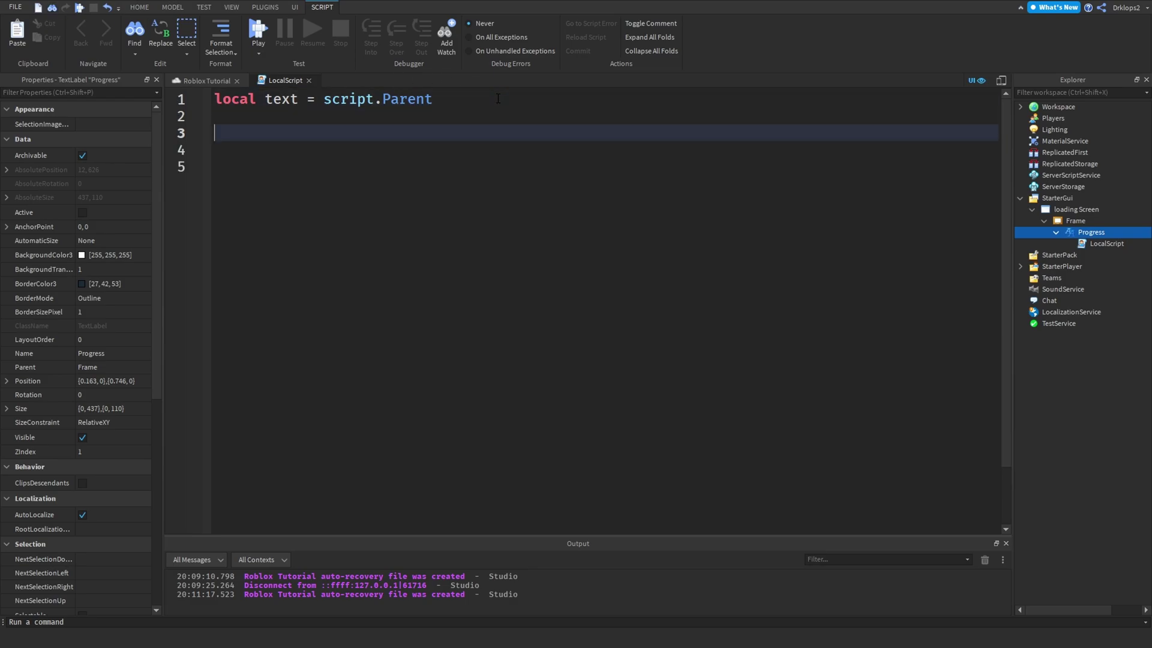
# Write text.Text = "Loading." followed by wait(.5), and select those two lines.
pyautogui.write('text.')
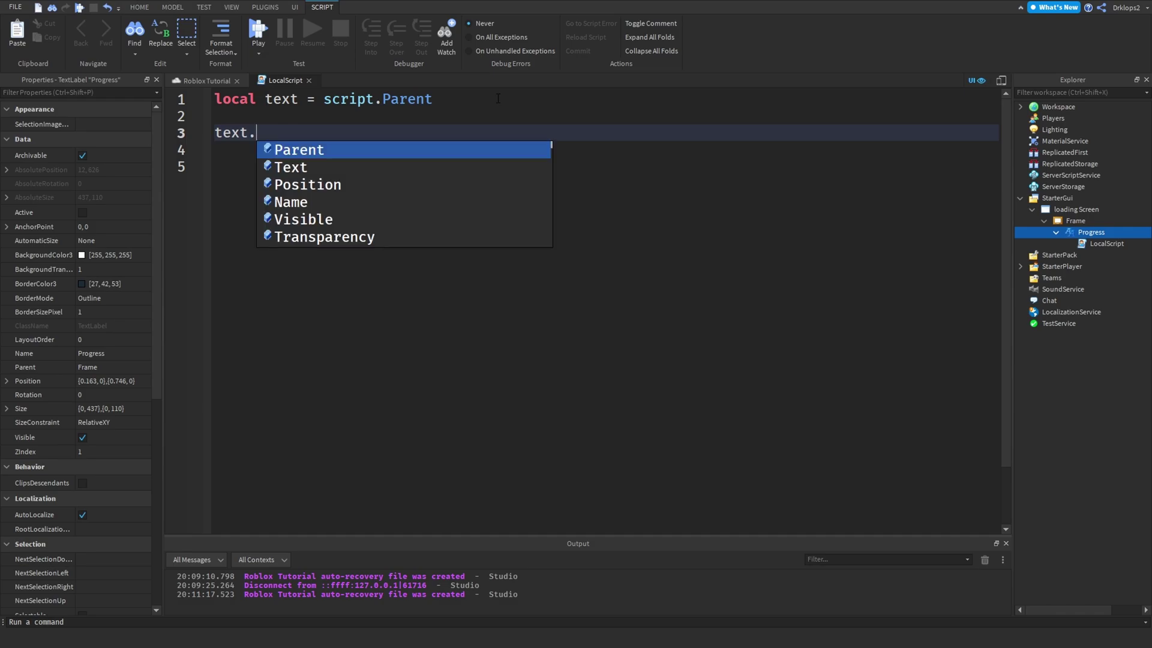
pyautogui.write('n')
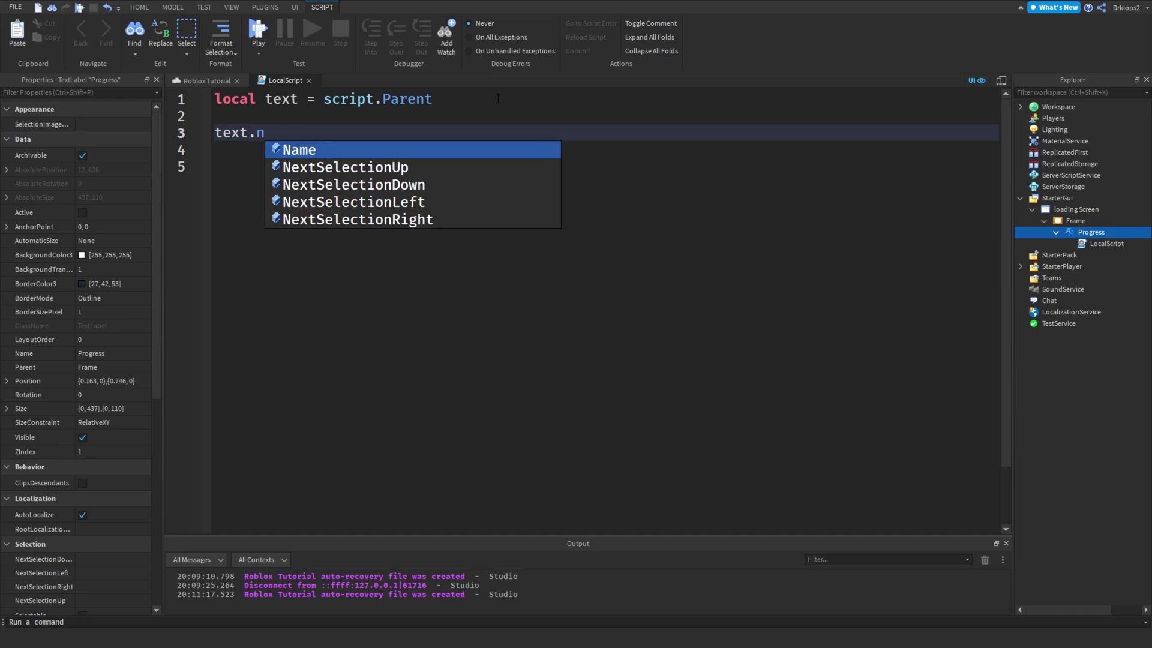
pyautogui.press('BackSpace')
pyautogui.write('t')
pyautogui.press('Tab')
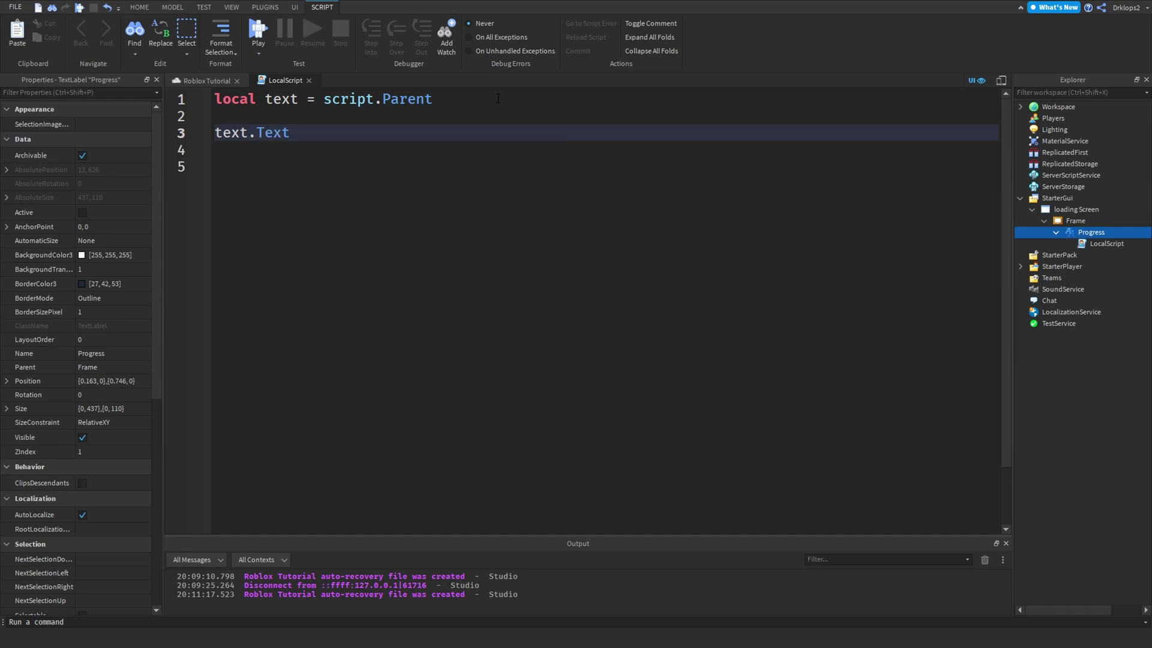
pyautogui.write('= "Loading.')
pyautogui.press('Return')
pyautogui.write('wait(.5')
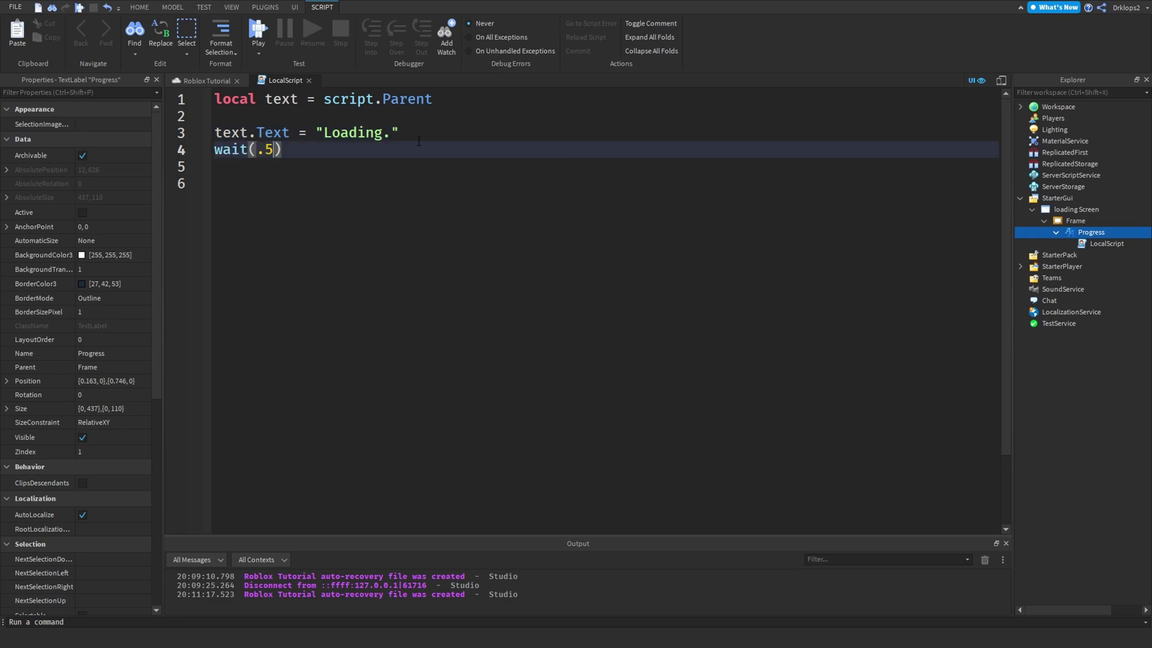
pyautogui.moveTo(283, 150); pyautogui.dragTo(198, 139)
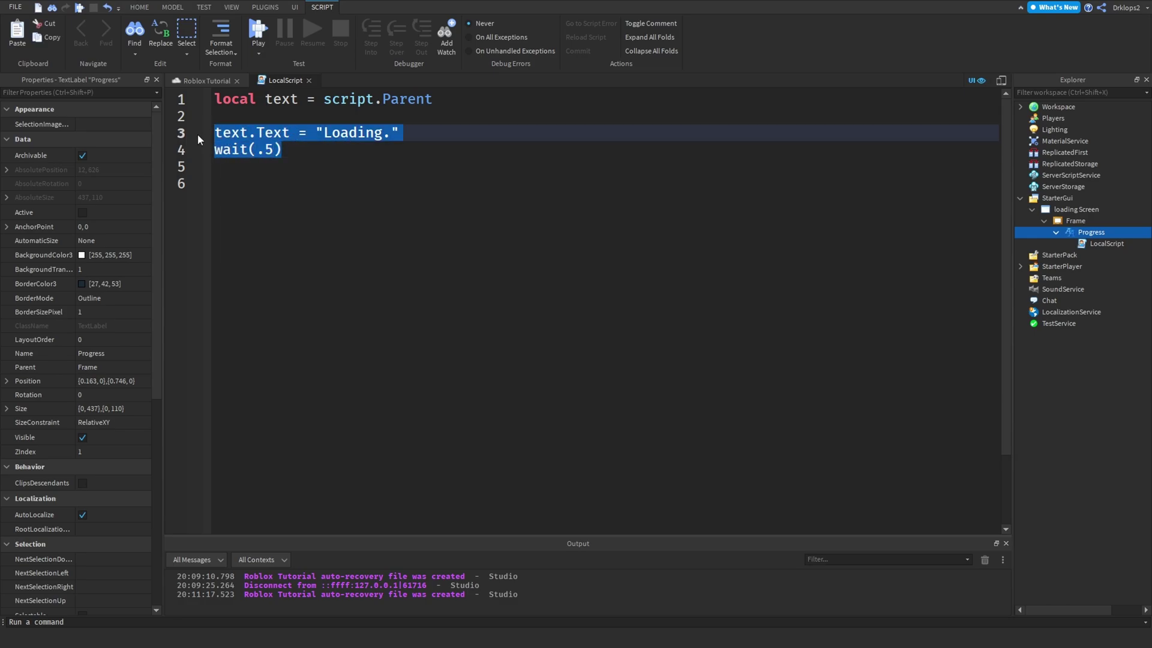
# Copy the Loading./wait(.5) pair and paste it five more times below.
pyautogui.hotkey('ctrl', 'c')
pyautogui.click(291, 156)
pyautogui.press('Return')
pyautogui.hotkey('ctrl', 'v')
pyautogui.press('Return')
pyautogui.hotkey('ctrl', 'v')
pyautogui.press('Return')
pyautogui.hotkey('ctrl', 'v')
pyautogui.press('Return')
pyautogui.hotkey('ctrl', 'v')
pyautogui.press('Return')
pyautogui.hotkey('ctrl', 'v')
pyautogui.press('Return')
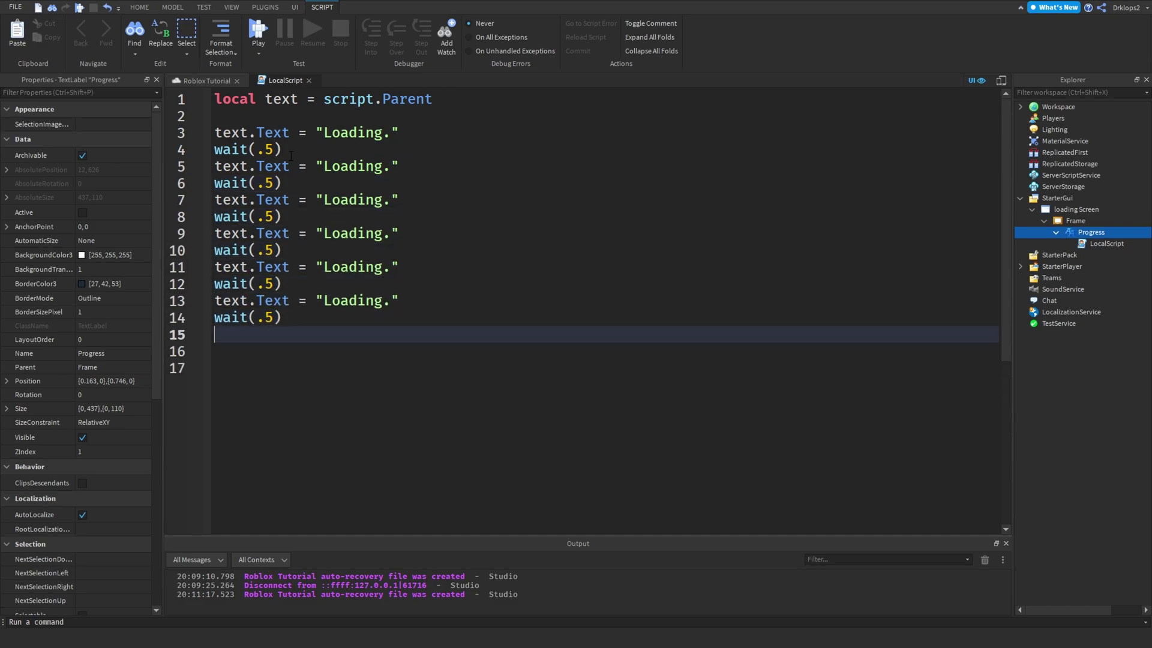
pyautogui.hotkey('ctrl', 'v')
pyautogui.press('Return')
pyautogui.hotkey('ctrl', 'v')
pyautogui.press('Return')
pyautogui.hotkey('ctrl', 'v')
pyautogui.press('Return')
pyautogui.hotkey('ctrl', 'v')
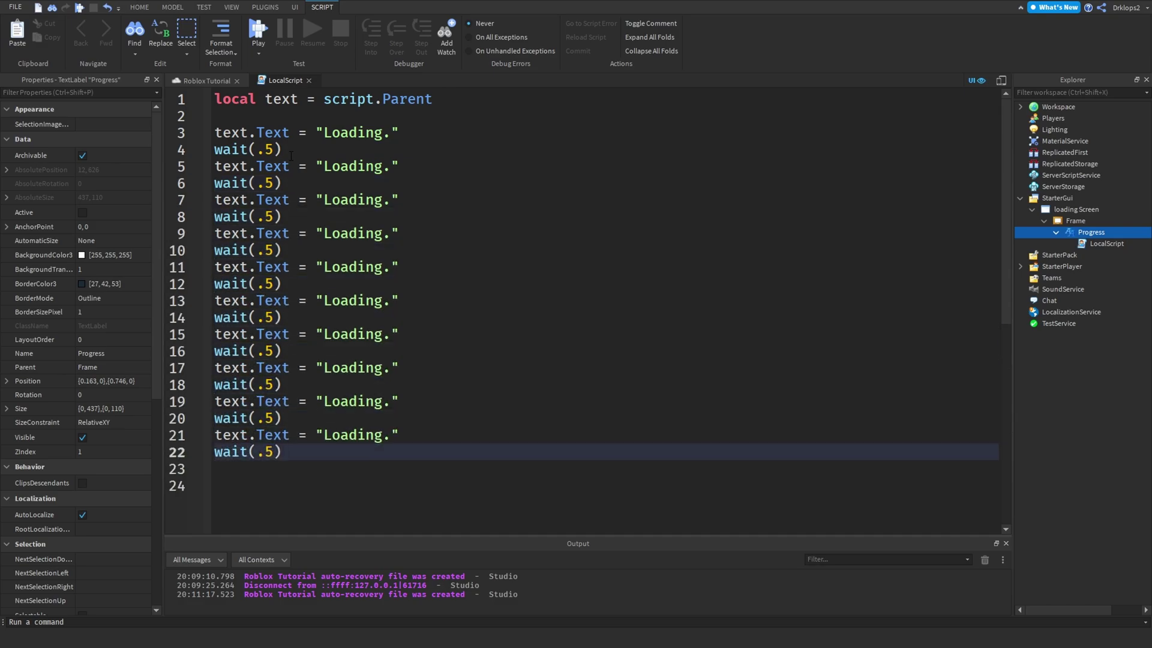
# Add dots so each trio reads "Loading.", "Loading..", "Loading...".
pyautogui.click(393, 166)
pyautogui.write('.')
pyautogui.click(393, 200)
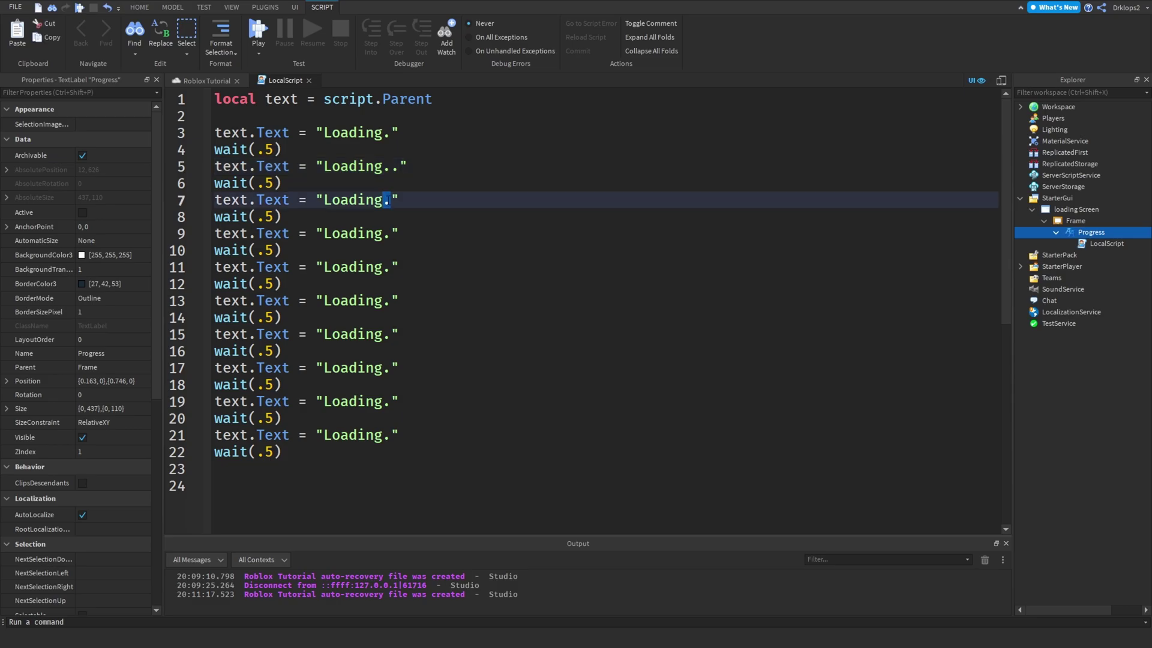
pyautogui.write('..')
pyautogui.click(393, 267)
pyautogui.write('.')
pyautogui.click(393, 301)
pyautogui.write('..')
pyautogui.click(393, 339)
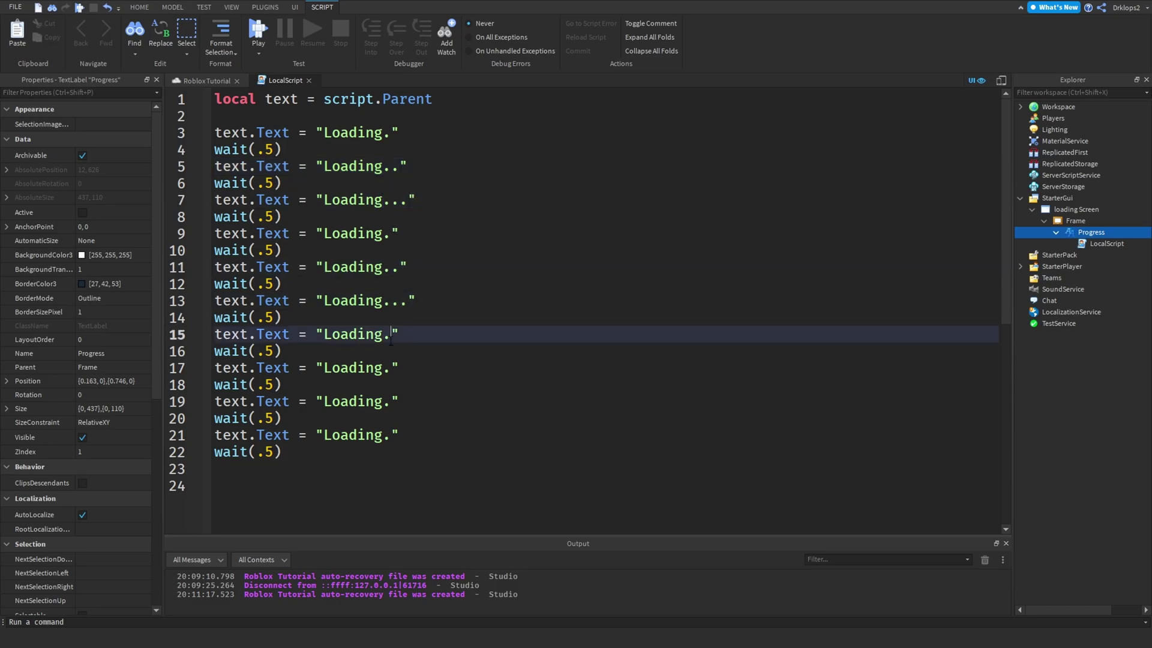
pyautogui.click(388, 369)
pyautogui.write('.')
pyautogui.click(392, 402)
pyautogui.write('..')
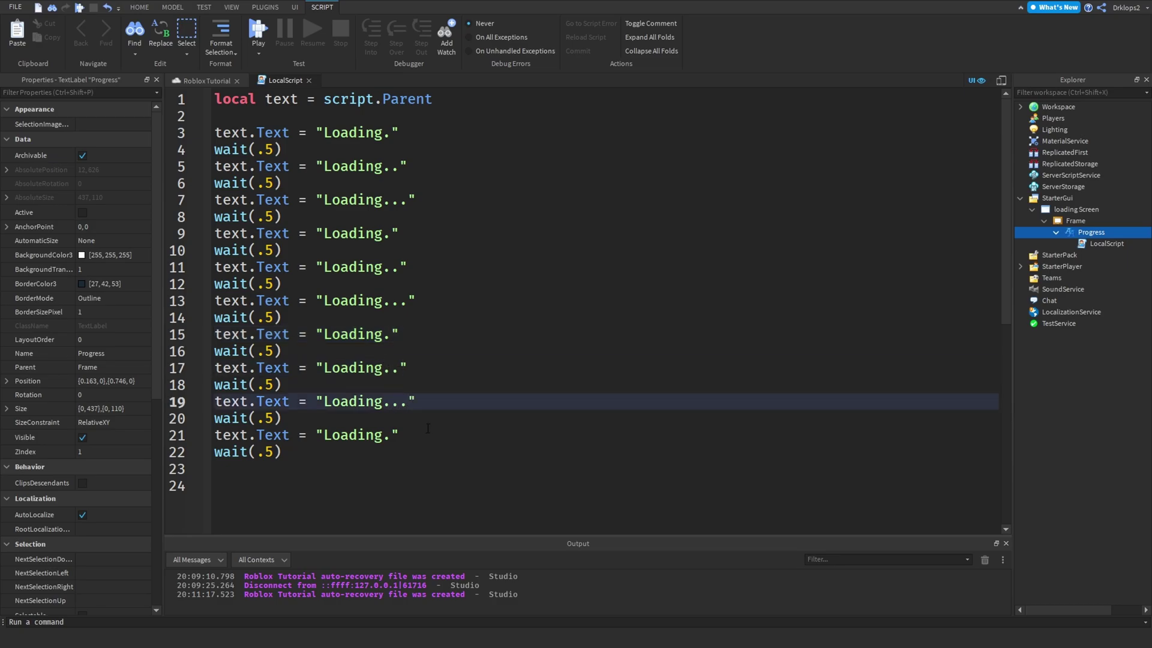
# Delete the final wait(.5) line so the script ends on "Loading.".
pyautogui.click(400, 452)
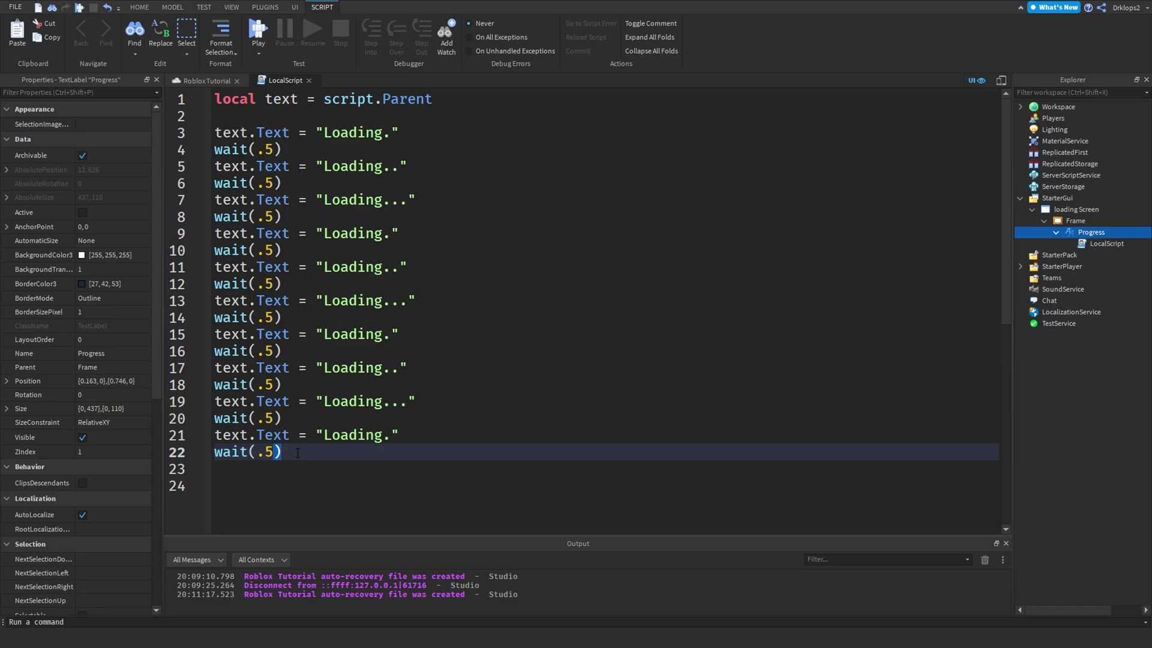
pyautogui.press('BackSpace')
pyautogui.press('BackSpace')
pyautogui.press('BackSpace')
pyautogui.press('BackSpace')
pyautogui.press('BackSpace')
pyautogui.press('BackSpace')
pyautogui.press('BackSpace')
pyautogui.press('BackSpace')
pyautogui.click(414, 436)
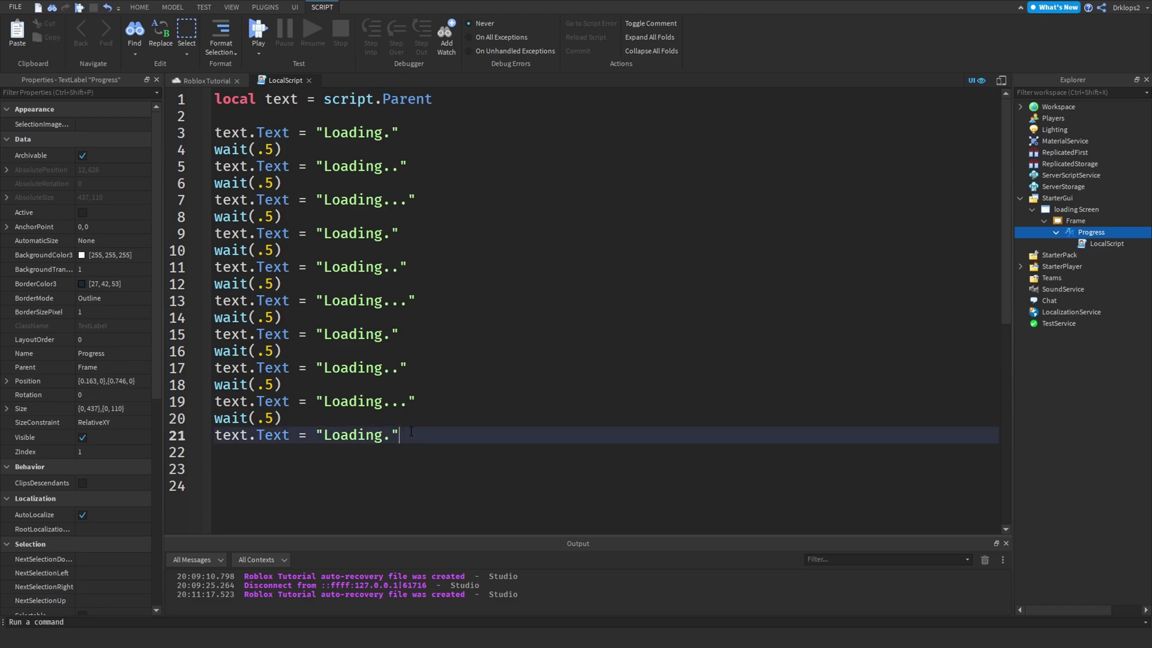
pyautogui.moveTo(425, 137); pyautogui.dragTo(222, 183)
pyautogui.click(239, 486)
# After line 21, add wait(.25) and text.Text = "Complete!".
pyautogui.click(415, 434)
pyautogui.press('Return')
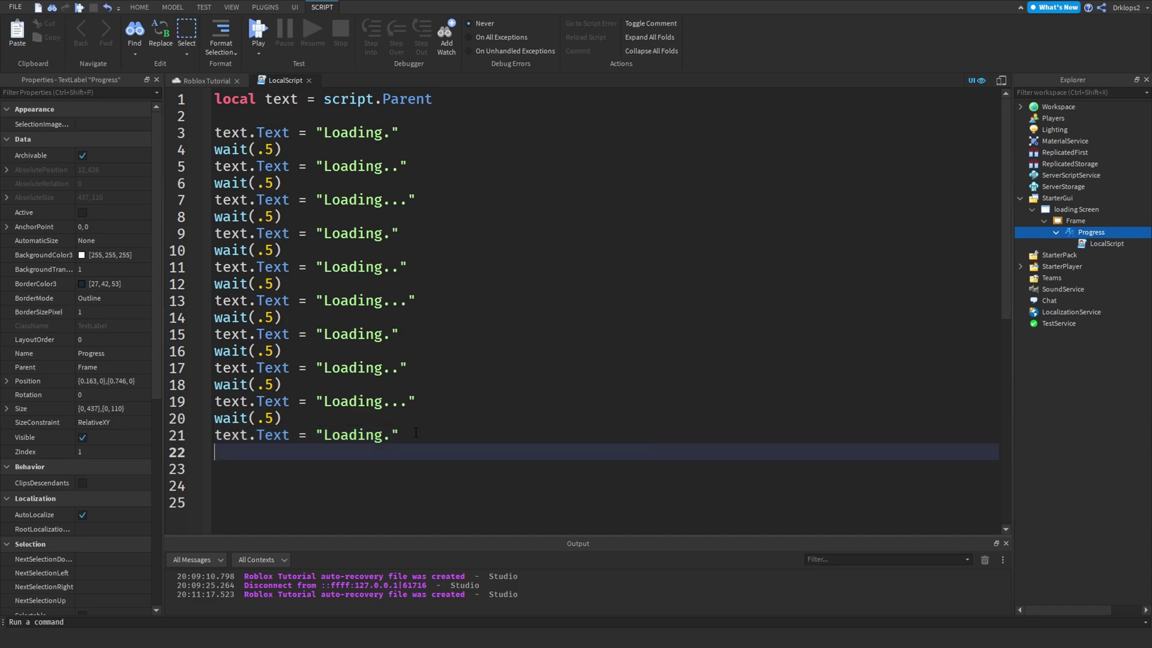
pyautogui.write('wait(.25)')
pyautogui.press('Return')
pyautogui.write('text.Text')
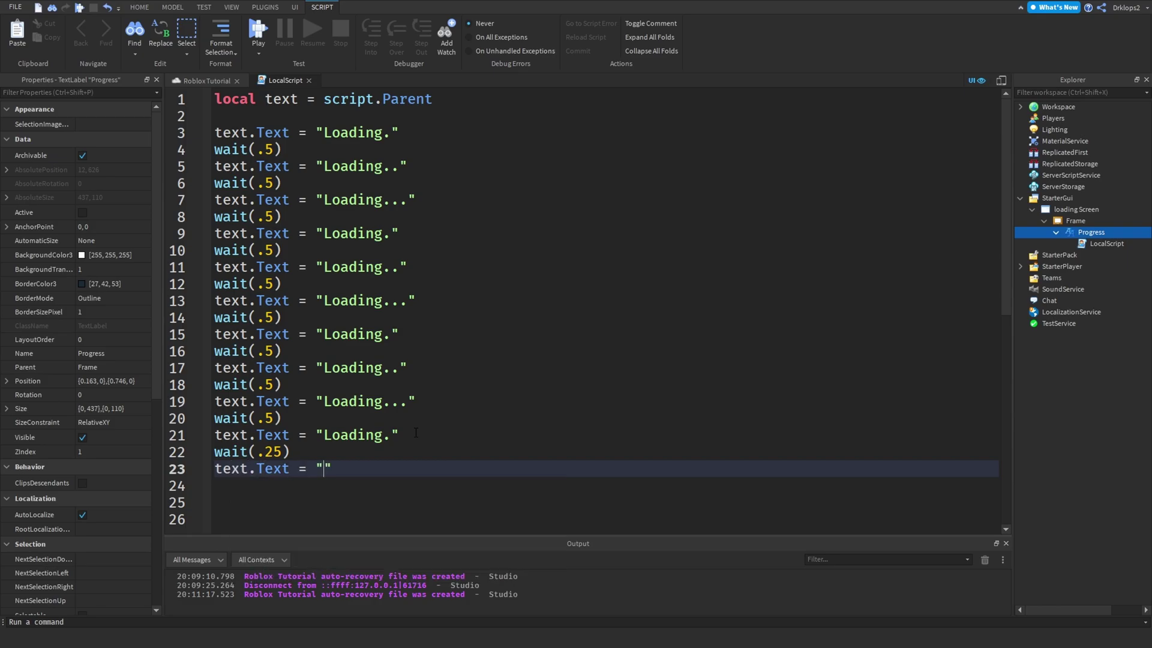
pyautogui.write(' = "Complete!')
# Run a playtest to preview the Loading text, then stop it.
pyautogui.moveTo(430, 466); pyautogui.dragTo(285, 317)
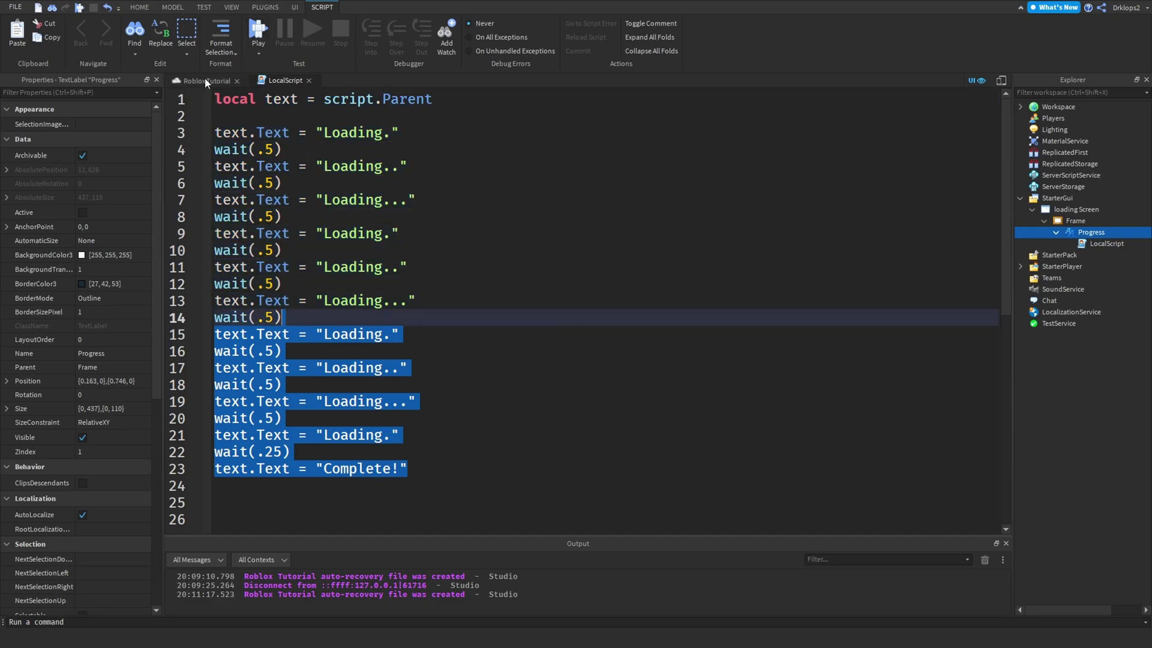
pyautogui.click(258, 31)
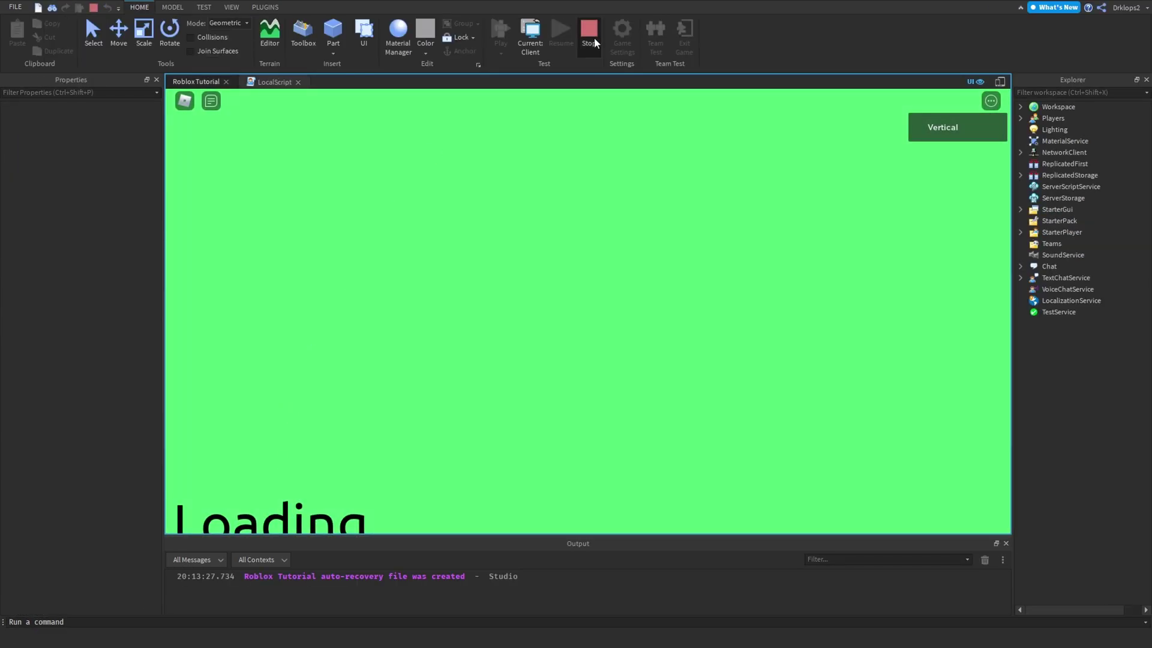
pyautogui.click(592, 41)
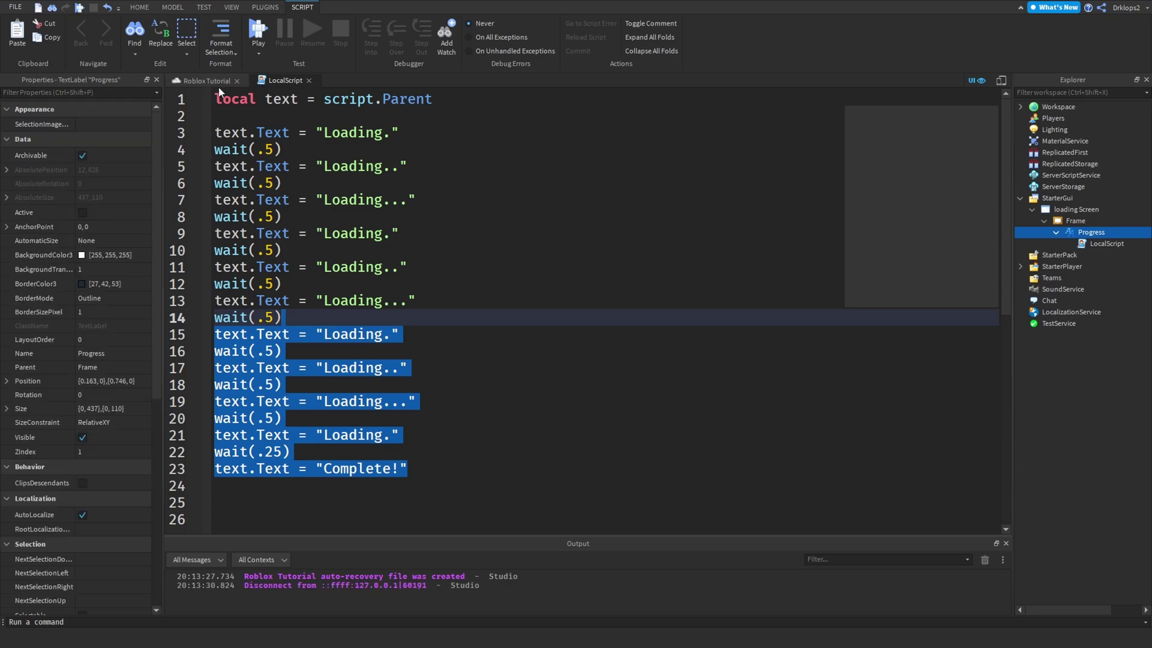
pyautogui.scroll(-8, 88, 414)
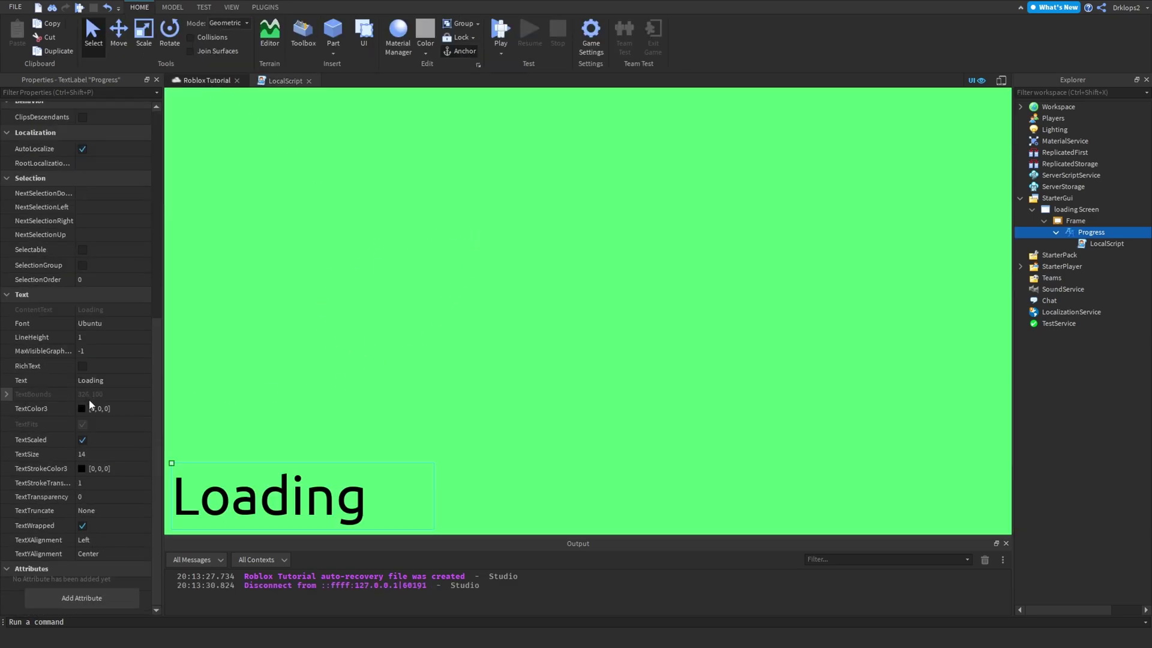
pyautogui.click(82, 409)
# Try out text and stroke colours in the colour picker, discarding both changes.
pyautogui.moveTo(677, 296); pyautogui.dragTo(669, 252)
pyautogui.click(724, 197)
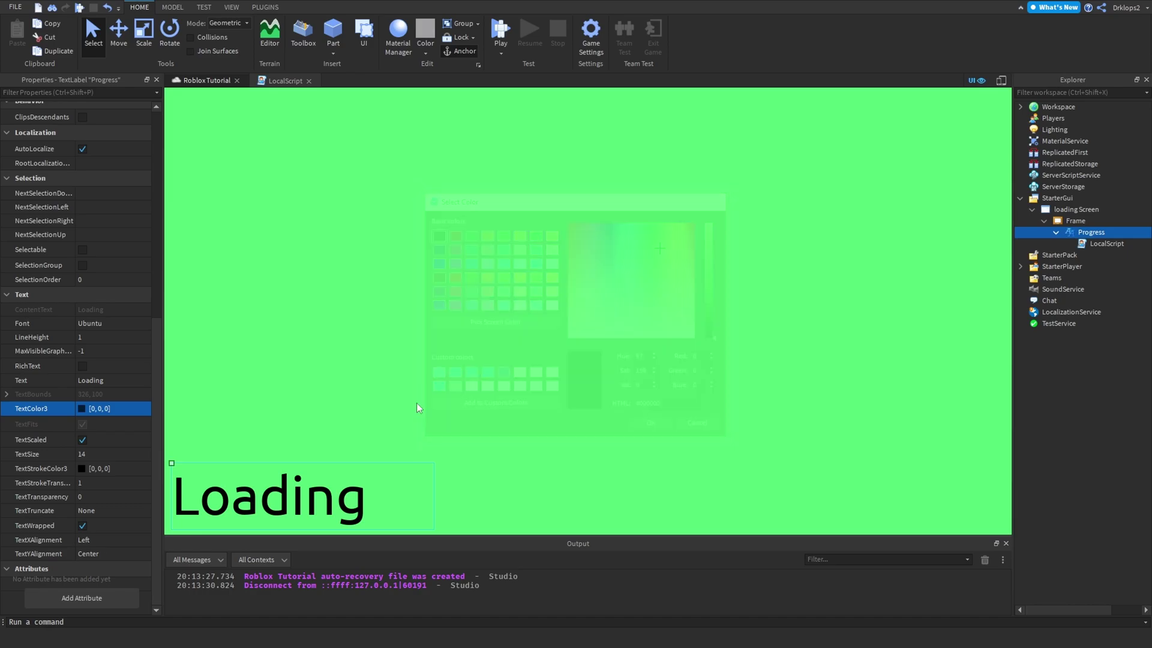
pyautogui.click(81, 468)
pyautogui.click(656, 252)
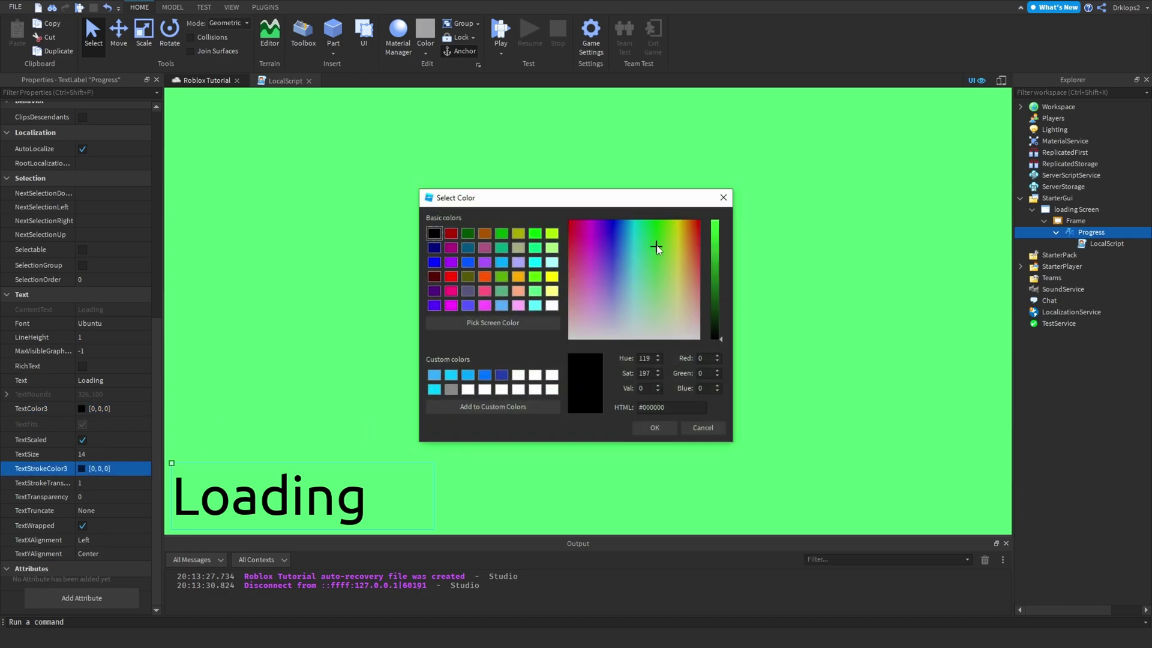
pyautogui.click(642, 243)
pyautogui.moveTo(712, 291); pyautogui.dragTo(719, 254)
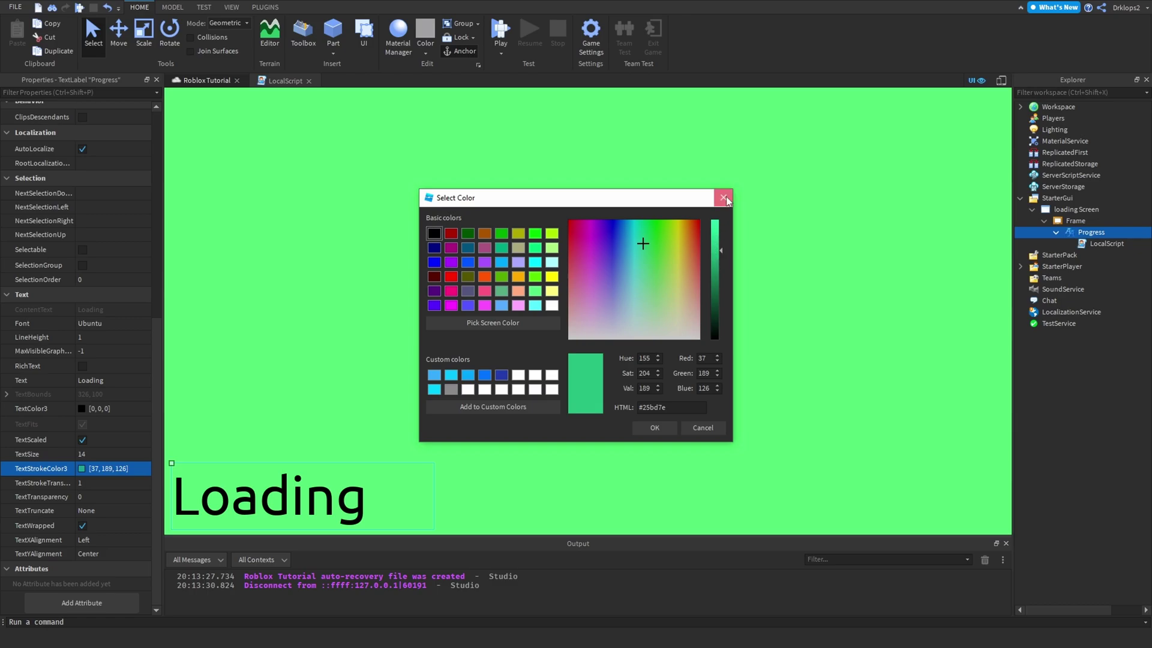
pyautogui.click(723, 197)
# Set the label's text colour to dark green (48, 144, 70) and enable RichText.
pyautogui.click(82, 409)
pyautogui.click(611, 259)
pyautogui.moveTo(709, 314); pyautogui.dragTo(718, 233)
pyautogui.moveTo(613, 243); pyautogui.dragTo(714, 271)
pyautogui.click(534, 291)
pyautogui.click(718, 240)
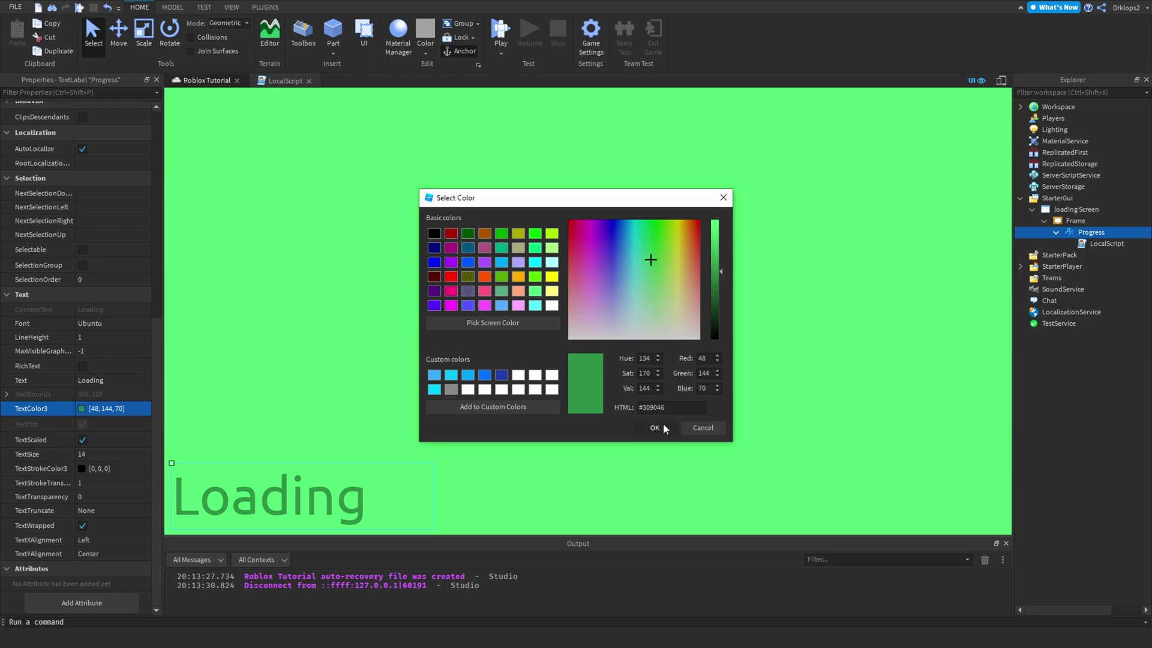
pyautogui.click(664, 424)
pyautogui.click(83, 366)
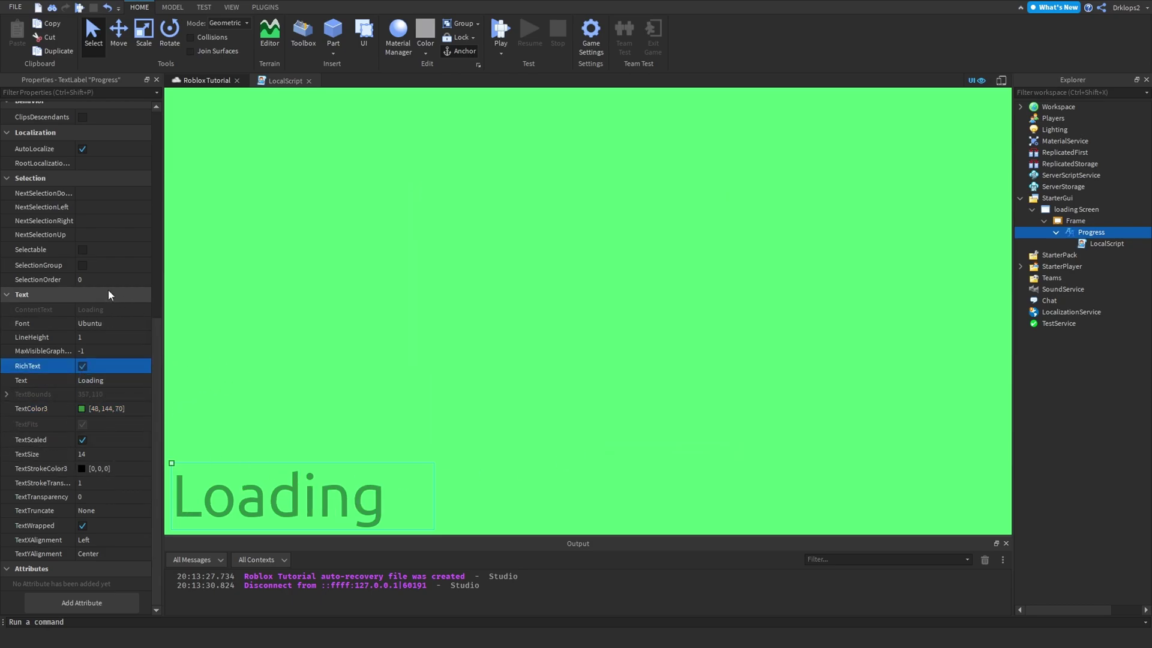
pyautogui.click(278, 7)
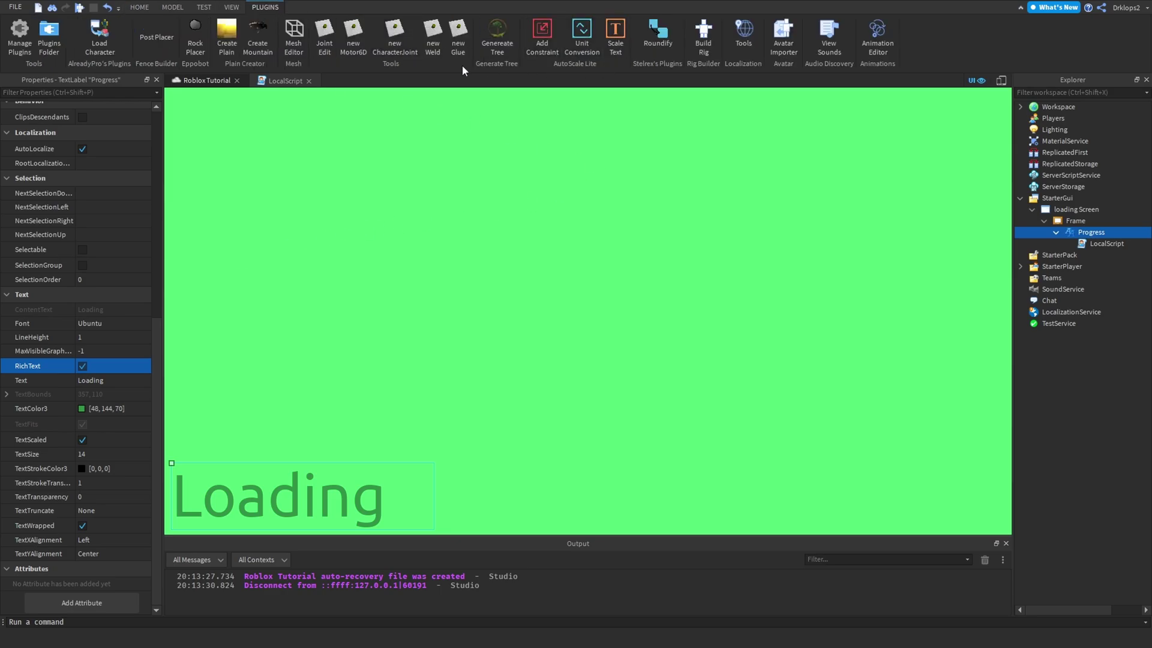
# Search the Toolbox for the AutoScale Lite plugin, then close the Toolbox.
pyautogui.click(140, 7)
pyautogui.click(303, 33)
pyautogui.click(254, 184)
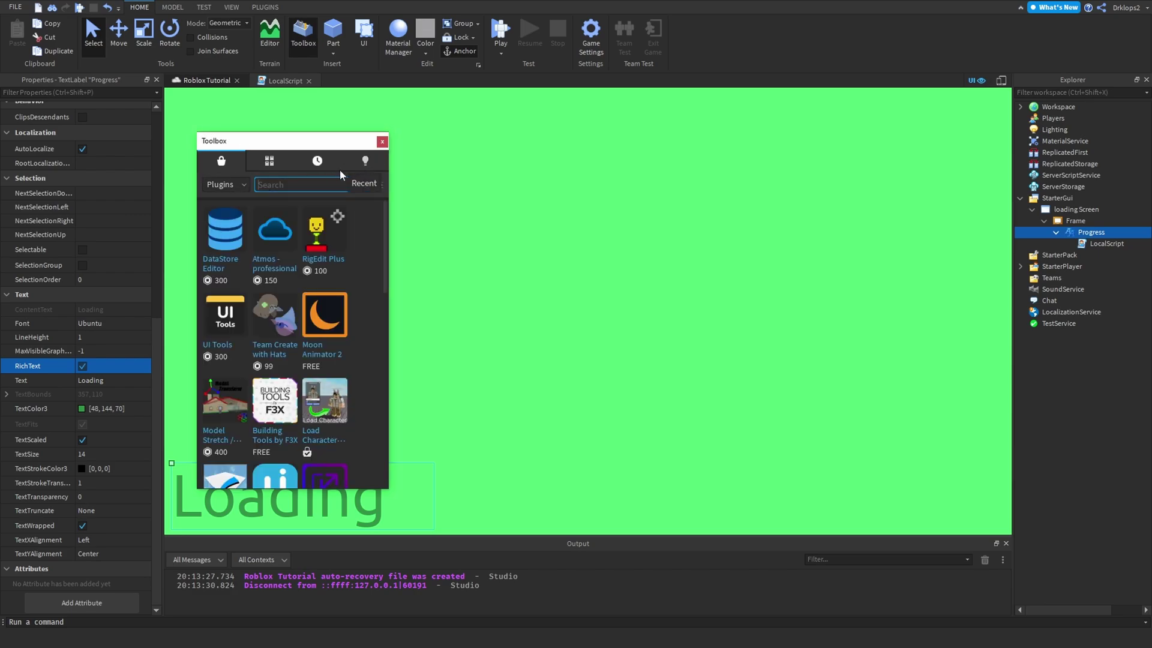
pyautogui.write('Autosc')
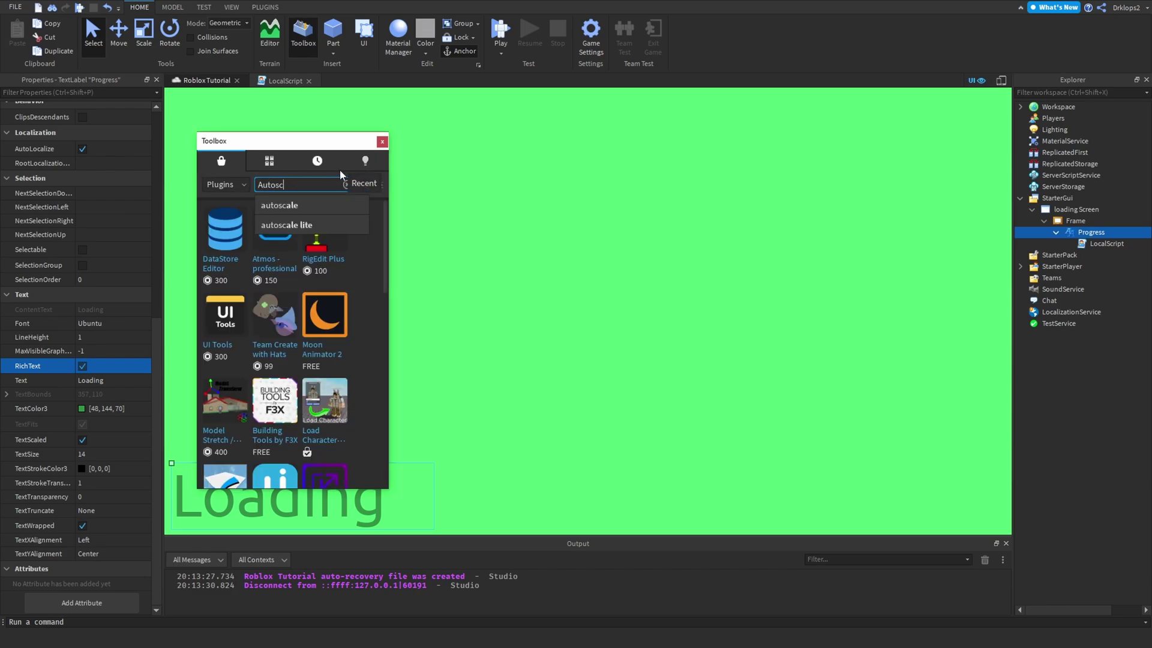
pyautogui.click(327, 222)
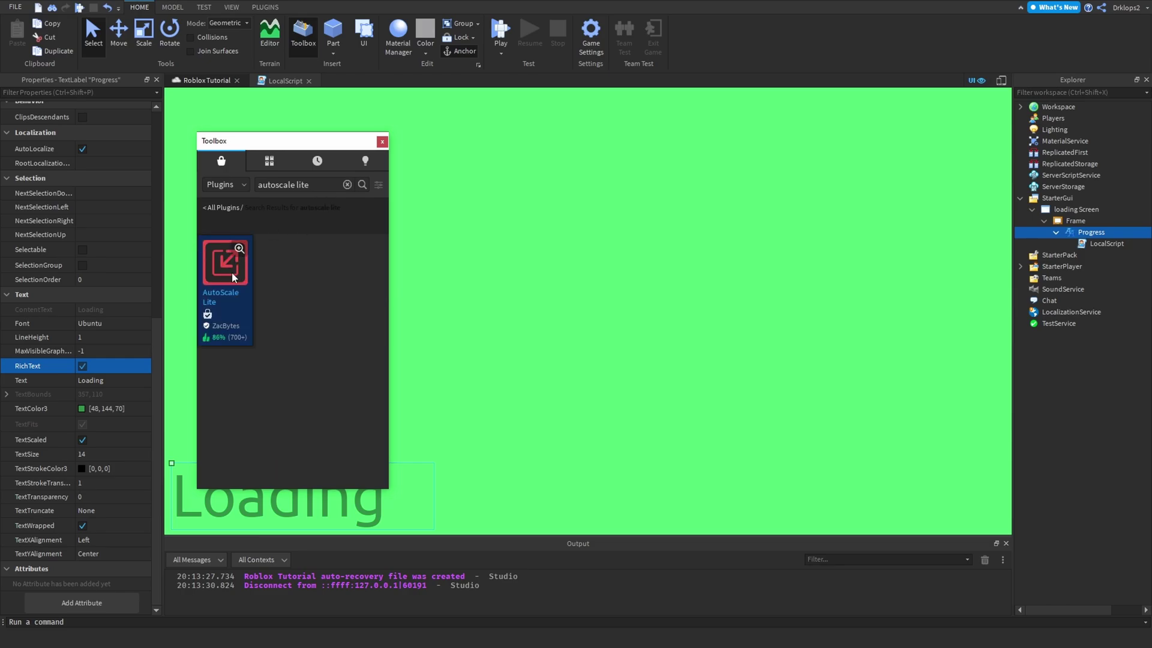
pyautogui.click(382, 142)
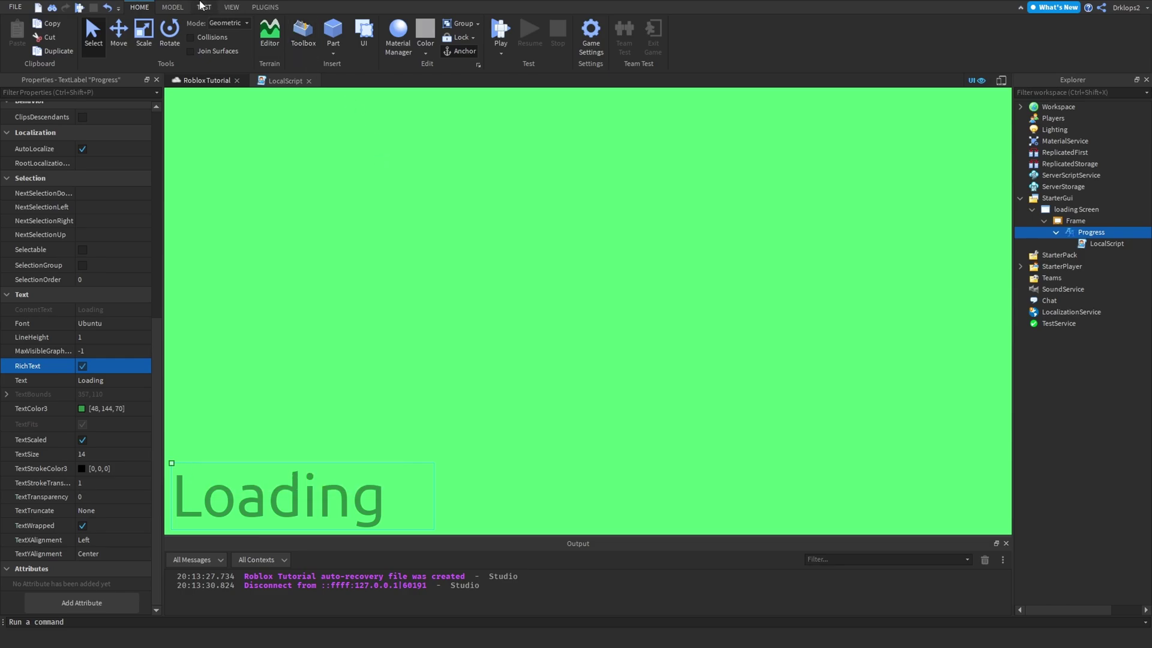
# Open AutoScale Lite's Unit Conversion panel from the Plugins tab.
pyautogui.click(242, 7)
pyautogui.click(265, 6)
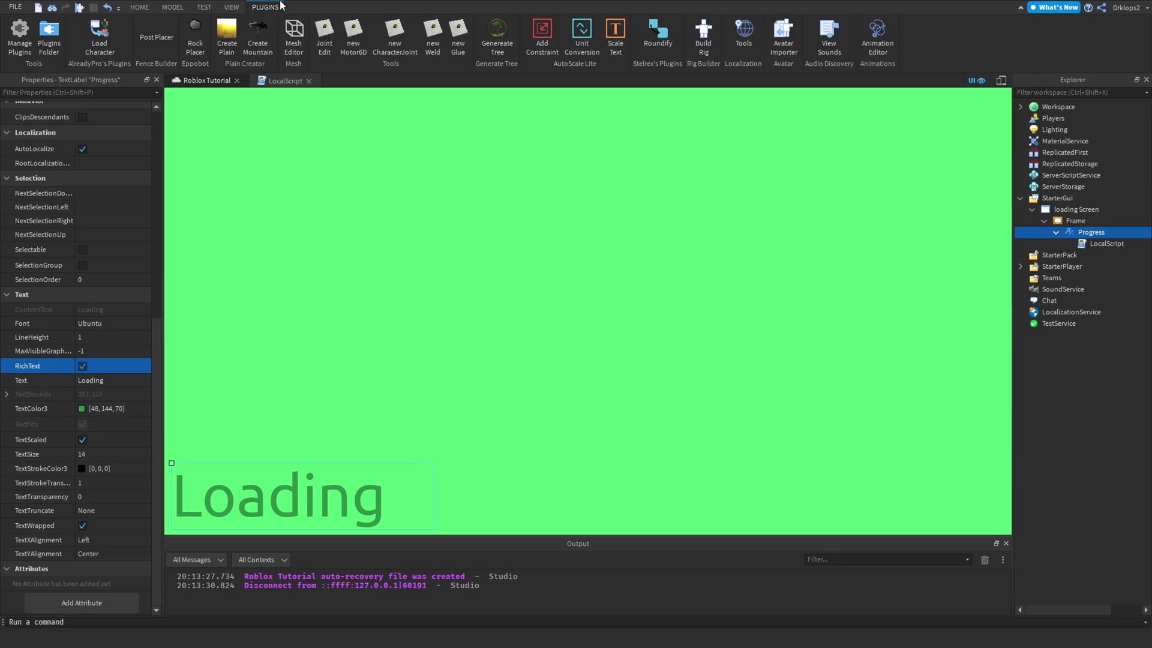
pyautogui.click(582, 33)
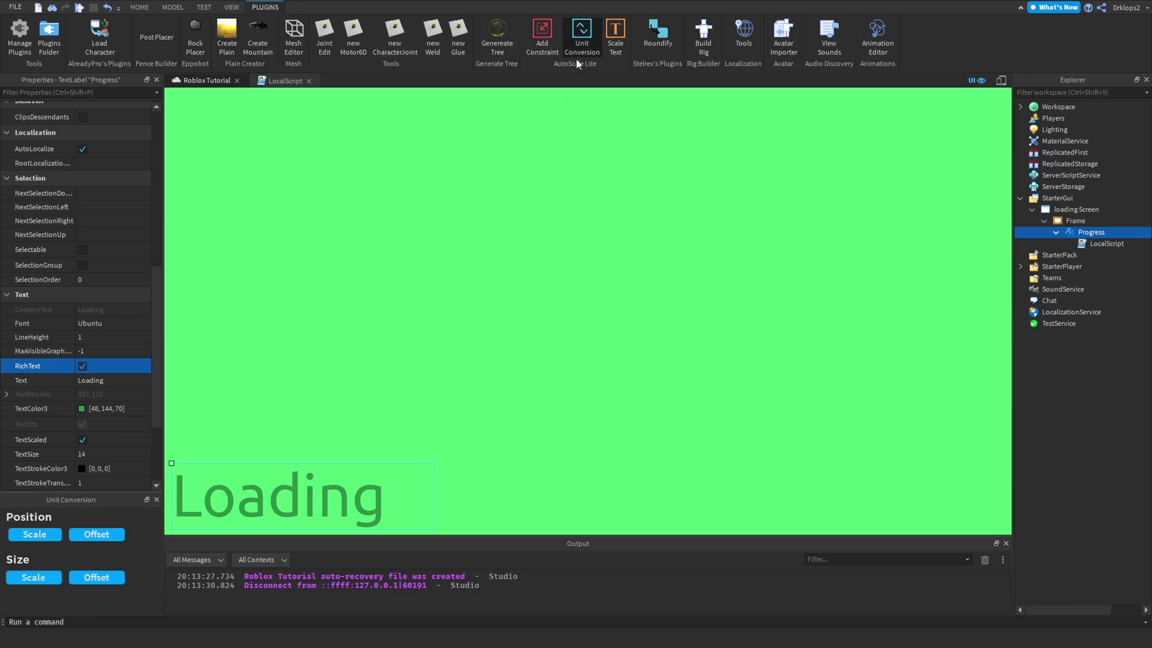
# Convert Frame and Progress position and size to Scale, then playtest through to Complete!
pyautogui.keyDown('ctrl'); pyautogui.click(1073, 223); pyautogui.keyUp('ctrl')
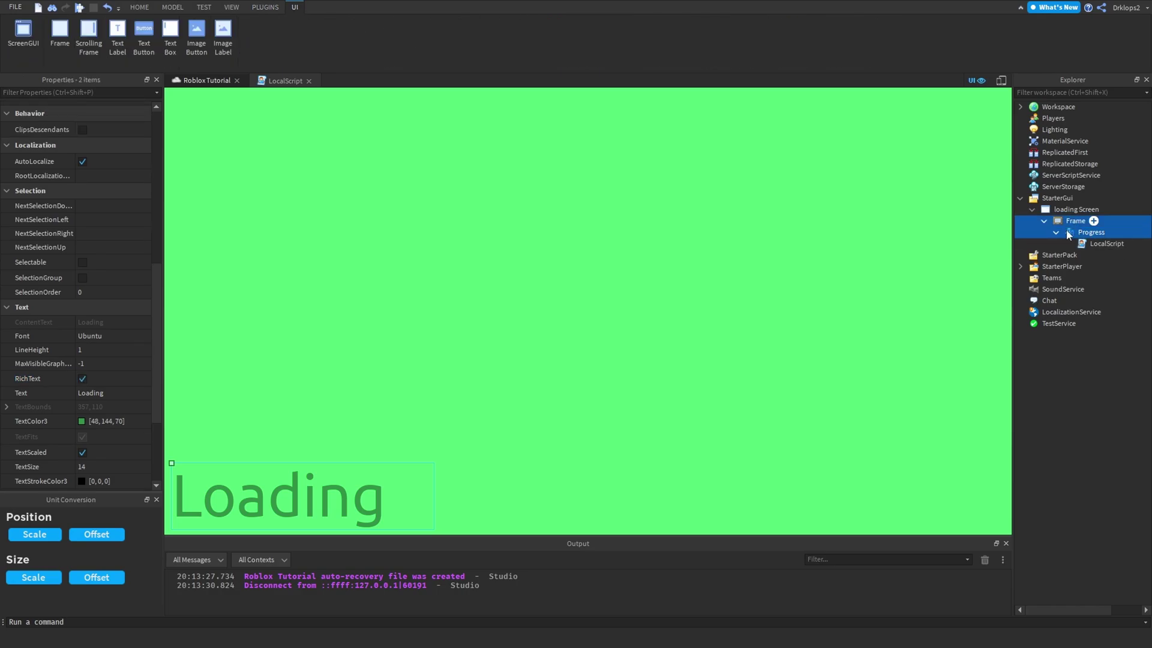
pyautogui.click(36, 534)
pyautogui.click(40, 577)
pyautogui.click(36, 534)
pyautogui.click(156, 499)
pyautogui.click(79, 7)
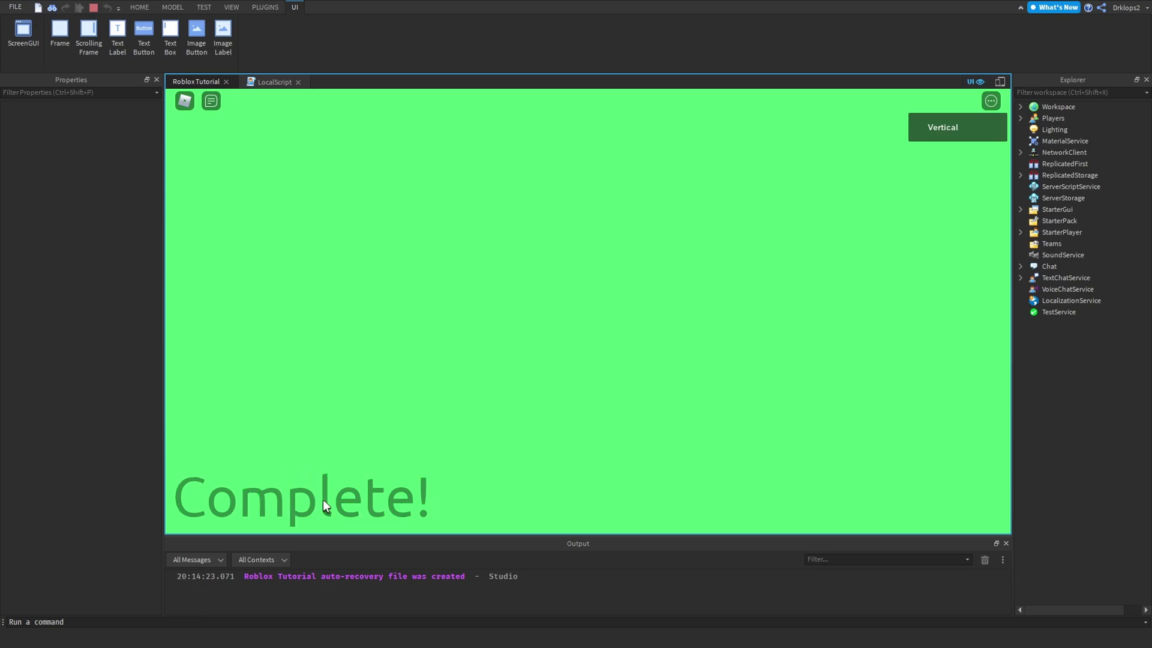
pyautogui.click(94, 8)
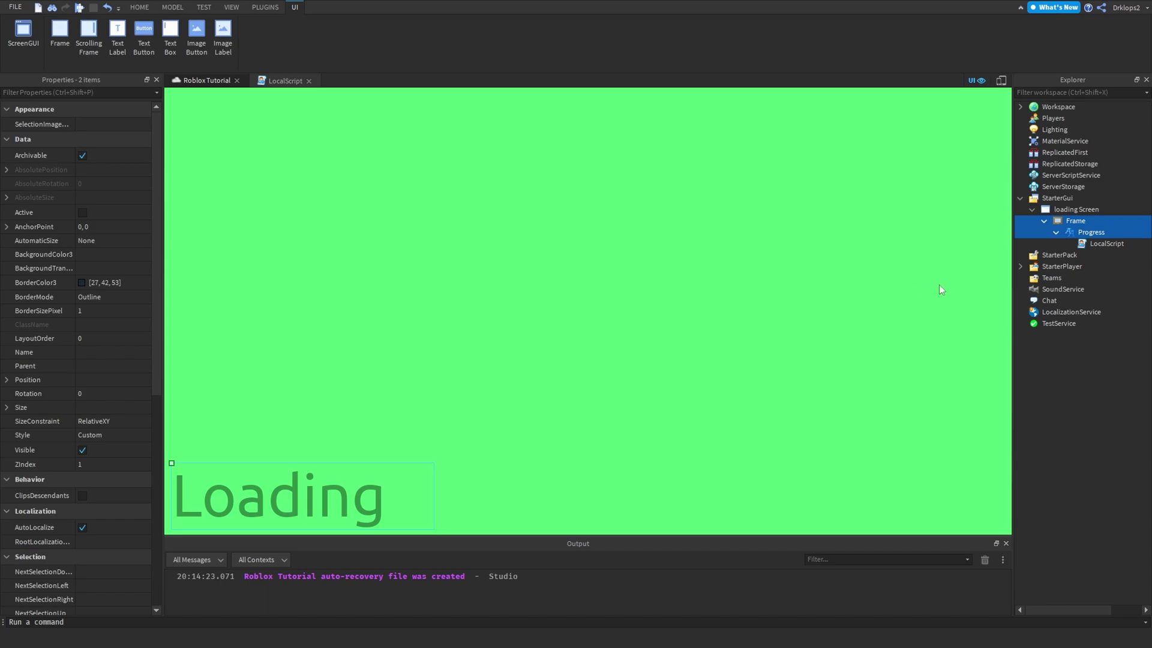
# Open the LocalScript under the Progress label in the script editor.
pyautogui.click(1083, 244)
pyautogui.click(1068, 211)
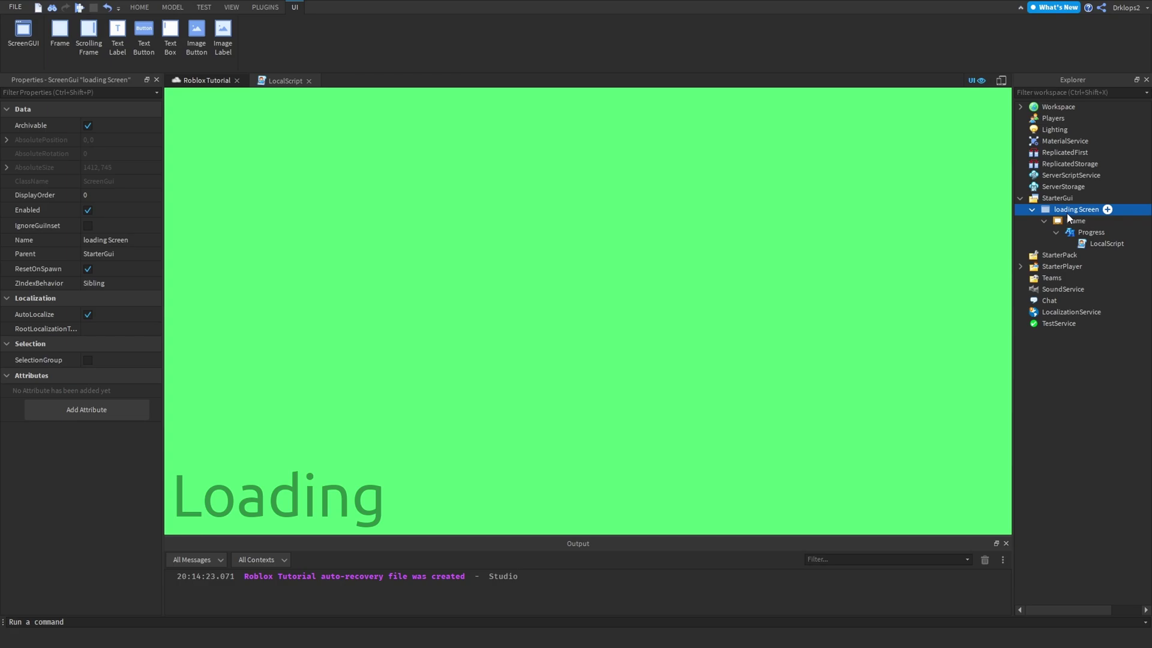
pyautogui.click(1076, 221)
pyautogui.click(1090, 232)
pyautogui.doubleClick(1102, 244)
# Add wait(1) after the Complete! line and begin a new line: text.Visible = f.
pyautogui.click(427, 473)
pyautogui.write('wait(.')
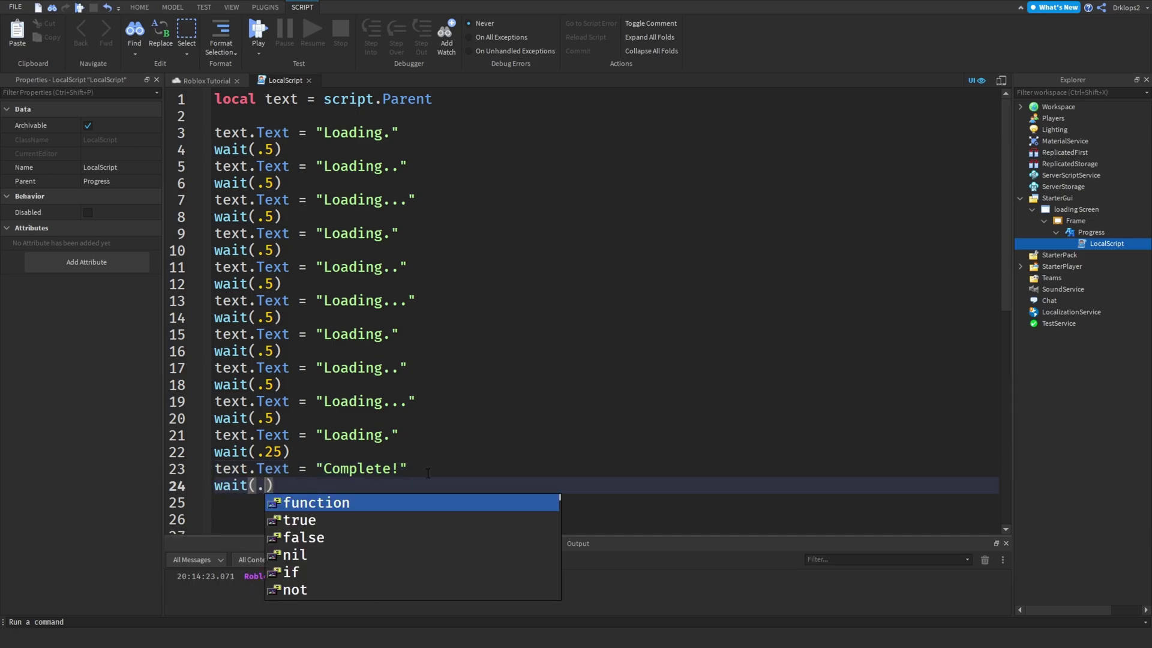
pyautogui.press('BackSpace')
pyautogui.write('1')
pyautogui.press('Right')
pyautogui.press('Return')
pyautogui.write('s')
pyautogui.press('BackSpace')
pyautogui.write('text')
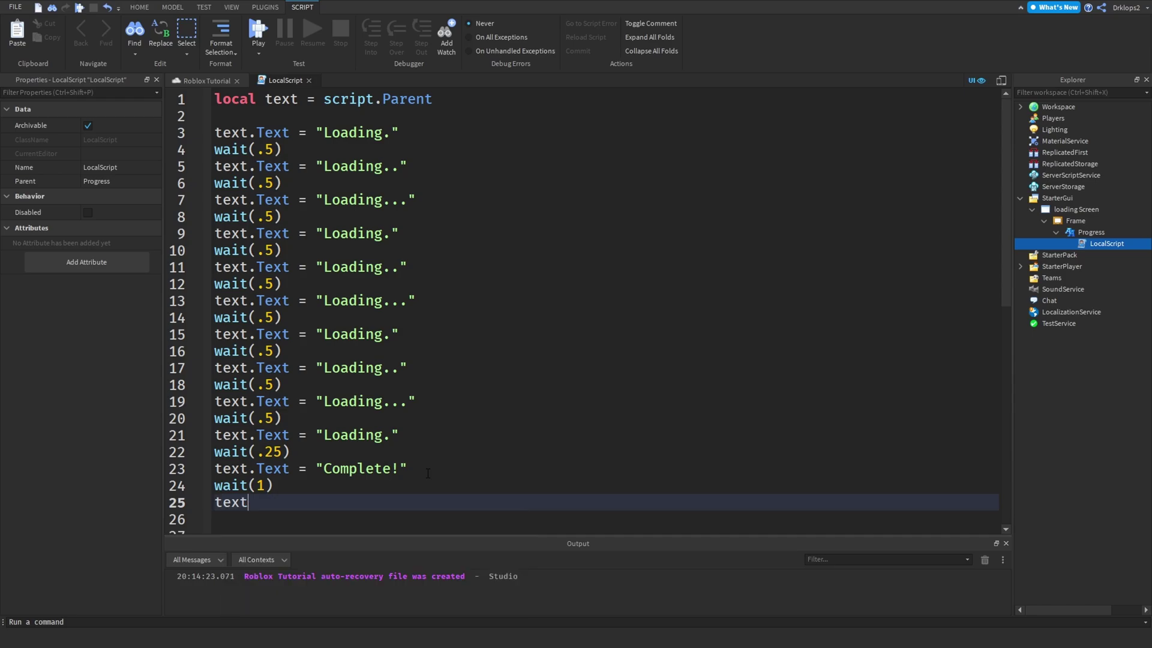
pyautogui.write('.Visible')
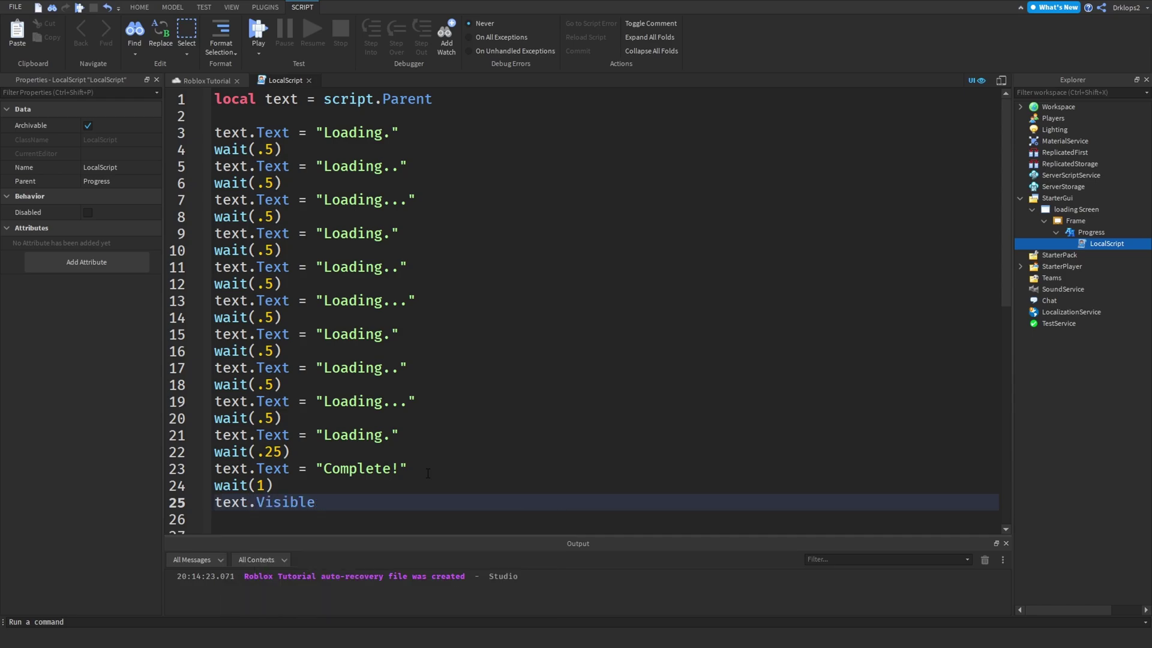